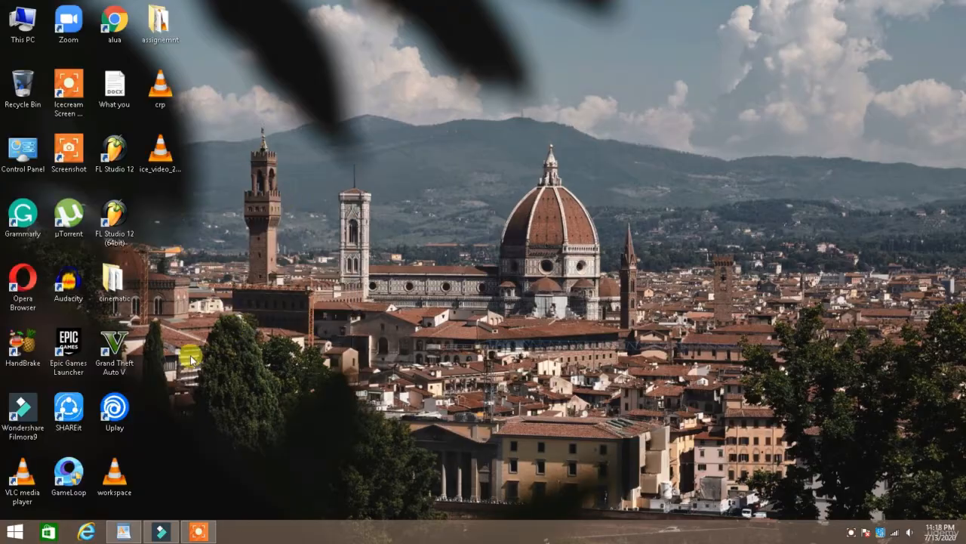
Step: Switch to Filmora9, place the video (1) clip on video track 1 with project settings matched to the media, and play it briefly
{"action": "left_click", "coordinate": [160, 532]}
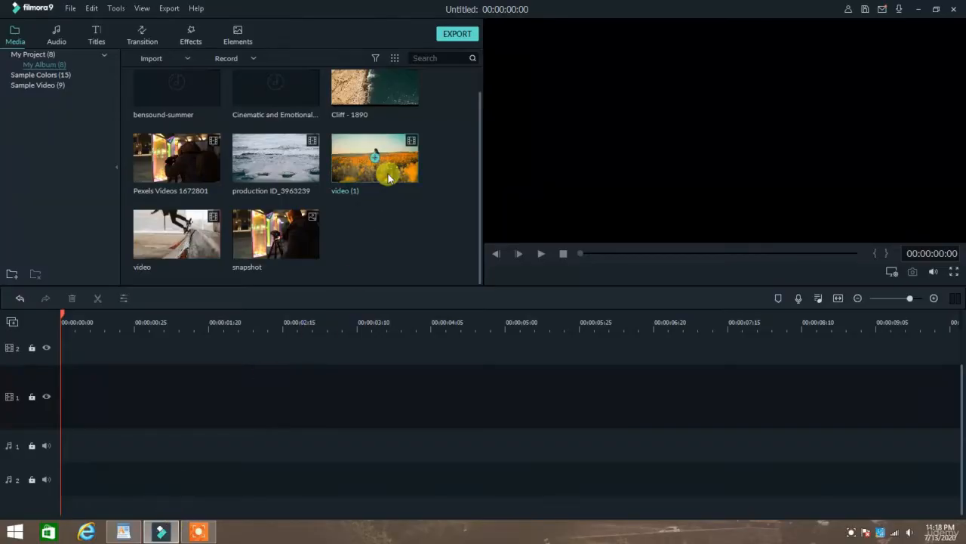
{"action": "left_click_drag", "start_coordinate": [375, 220], "coordinate": [37, 405]}
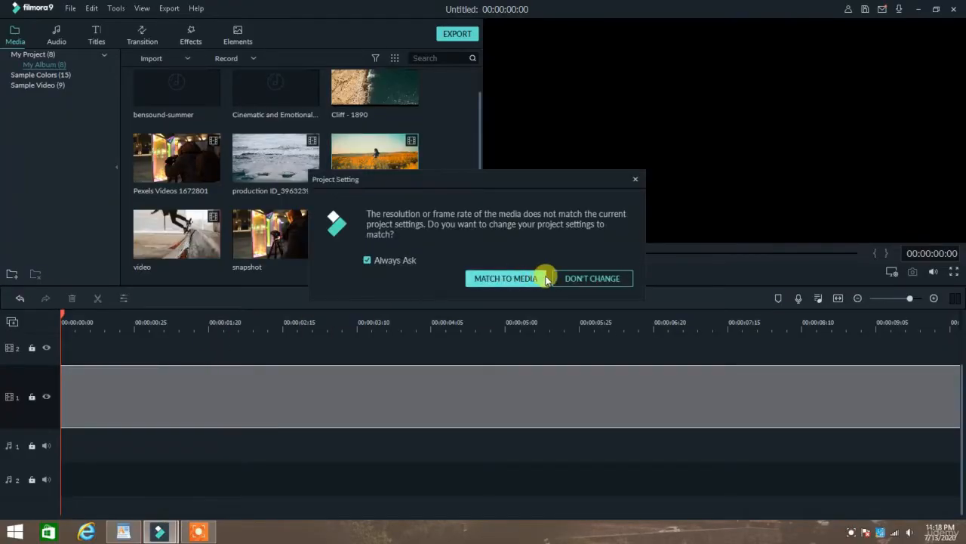
{"action": "left_click", "coordinate": [533, 276]}
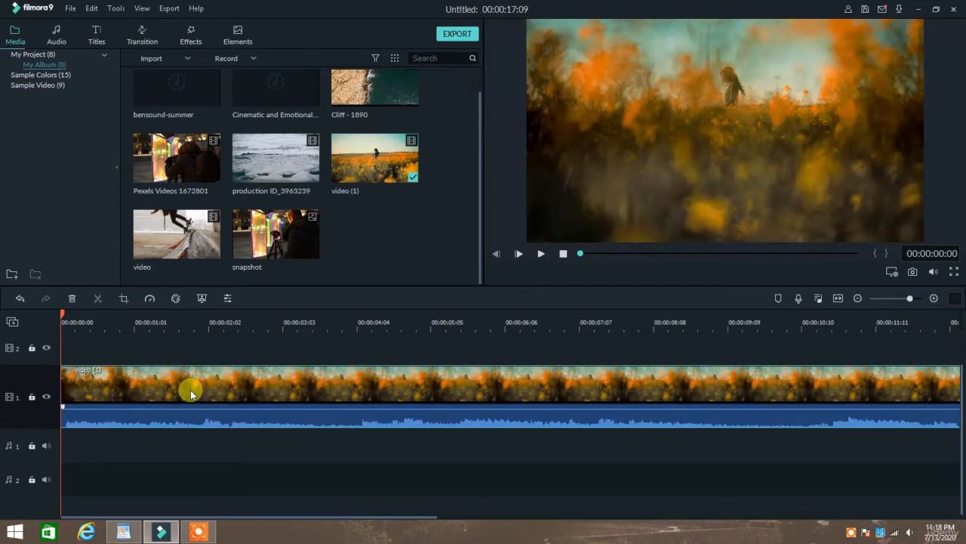
{"action": "left_click", "coordinate": [246, 400]}
{"action": "key", "text": "space"}
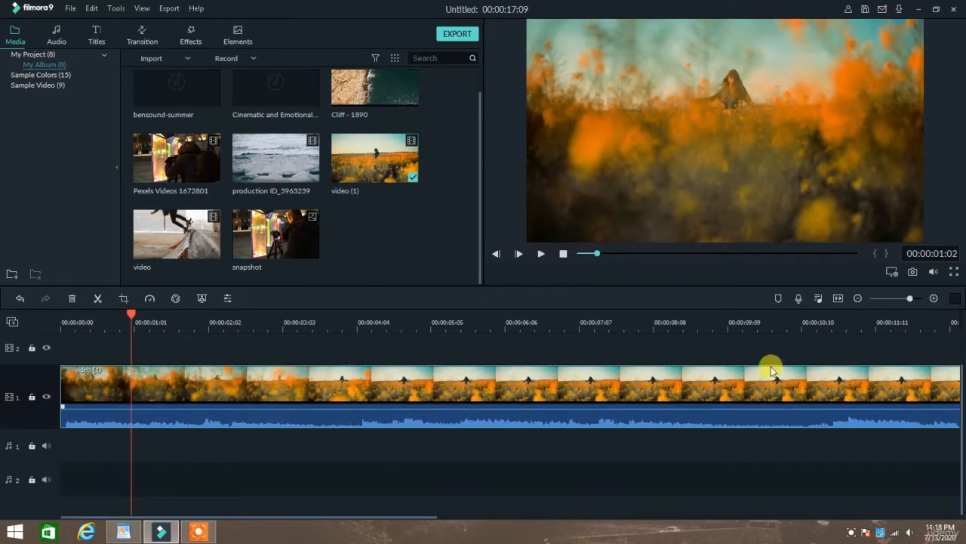
Step: Open the project's export window and look over the quality, video and audio settings for MP4
{"action": "left_click", "coordinate": [458, 39]}
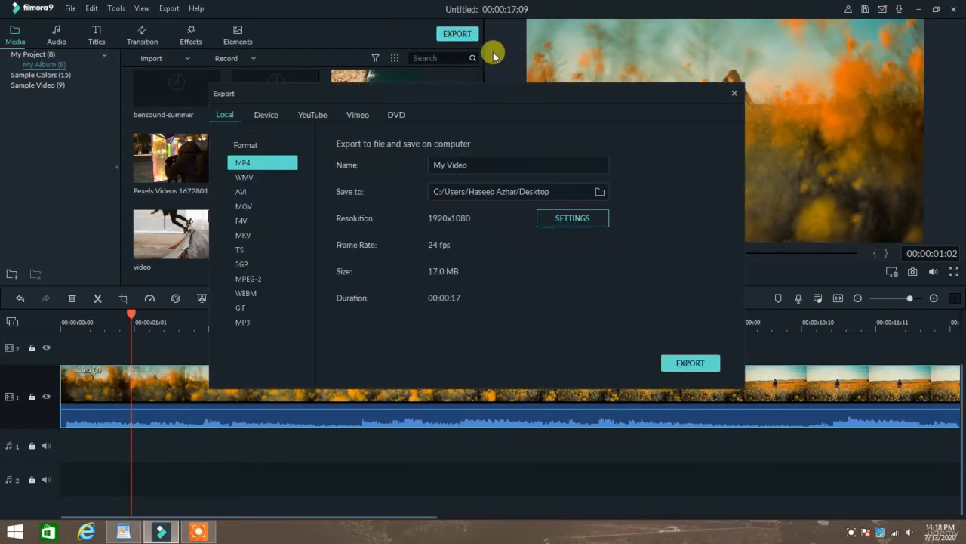
{"action": "left_click_drag", "start_coordinate": [515, 92], "coordinate": [477, 115]}
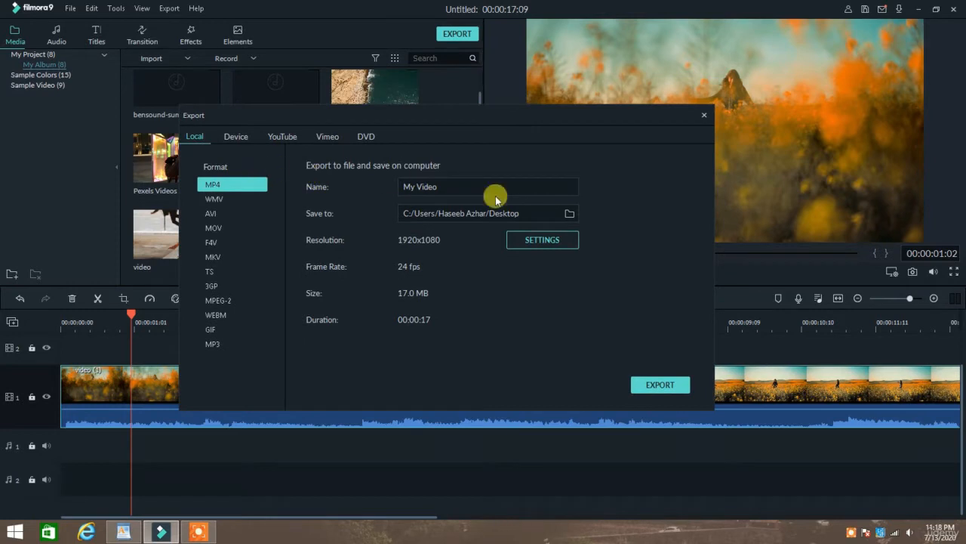
{"action": "left_click", "coordinate": [532, 245]}
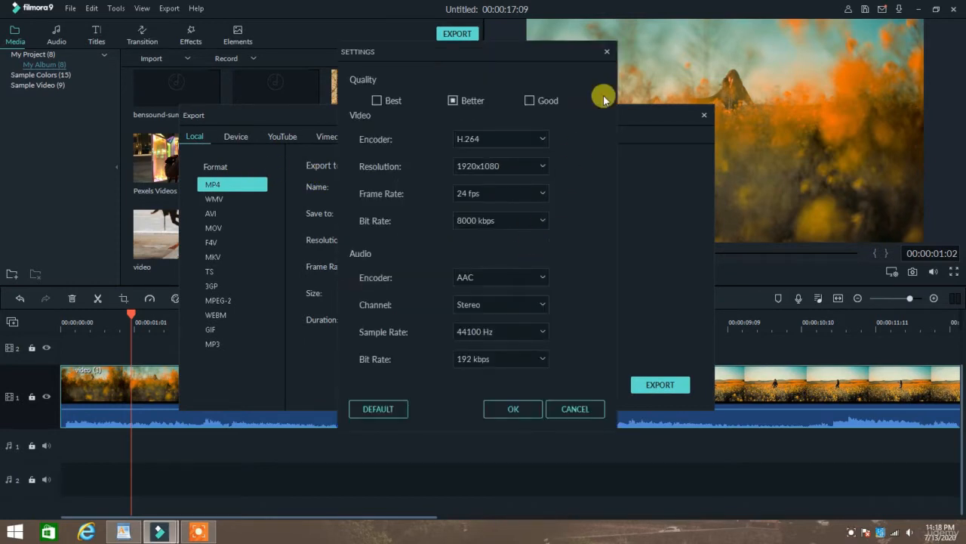
{"action": "left_click", "coordinate": [610, 47]}
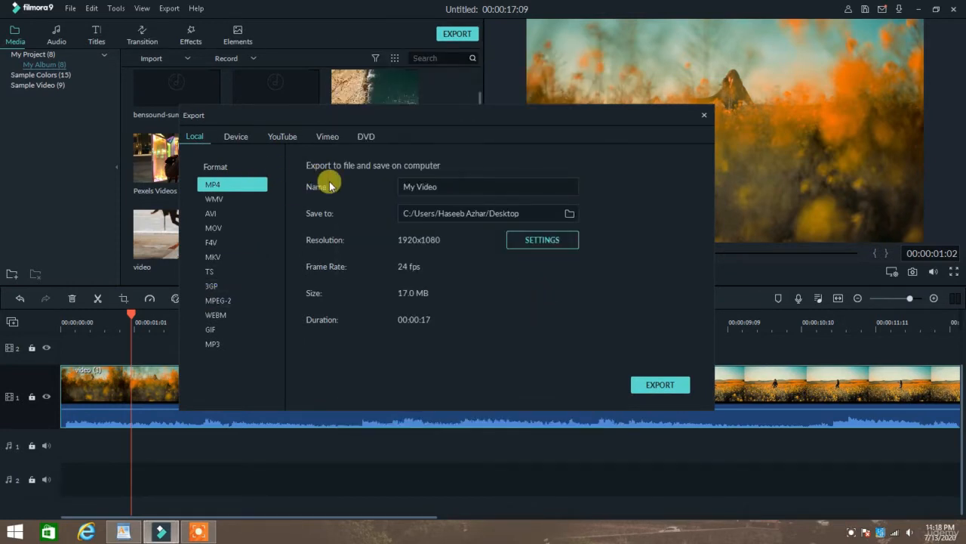
{"action": "left_click", "coordinate": [555, 240]}
{"action": "left_click", "coordinate": [606, 51]}
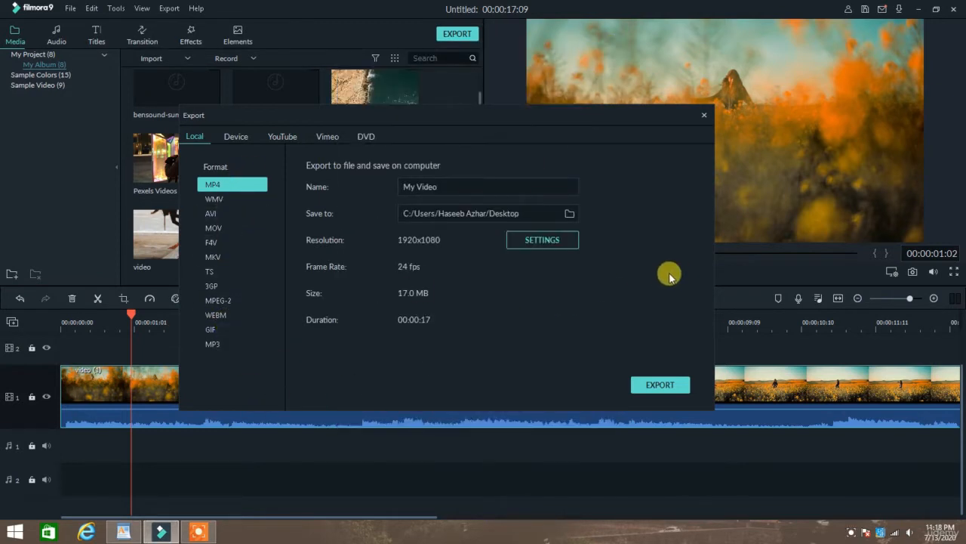
{"action": "left_click_drag", "start_coordinate": [369, 114], "coordinate": [345, 87]}
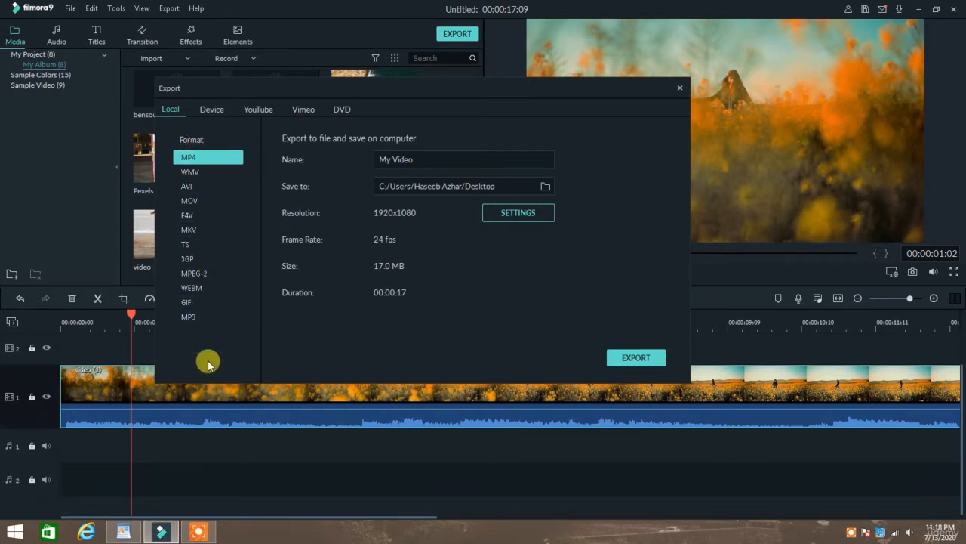
Step: Choose MP4 as the local export format and name the output file Cinematic
{"action": "left_click", "coordinate": [205, 186]}
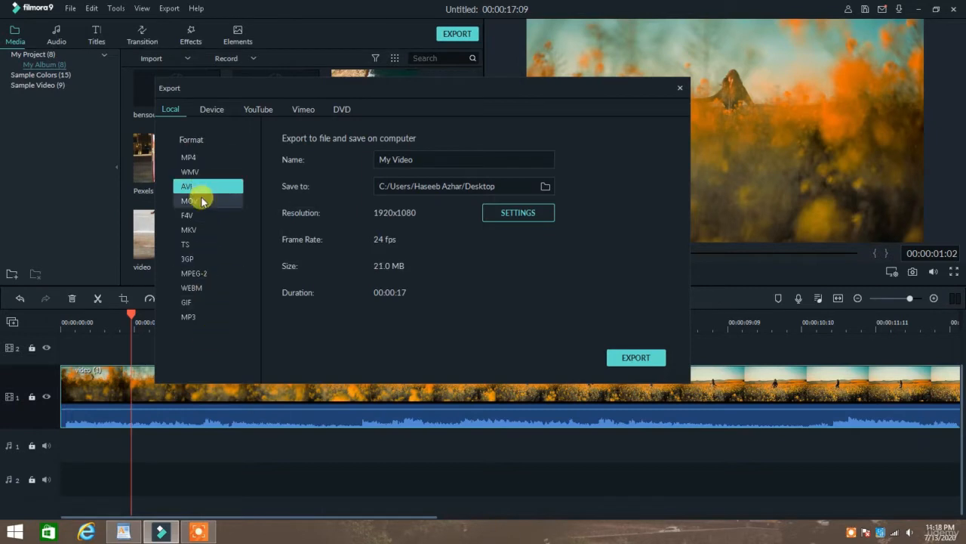
{"action": "left_click", "coordinate": [209, 158]}
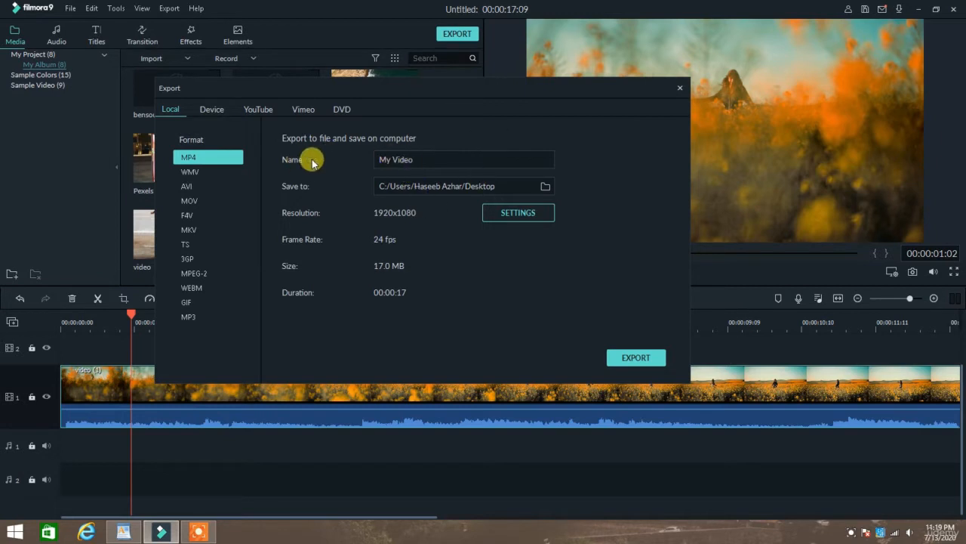
{"action": "left_click", "coordinate": [442, 156]}
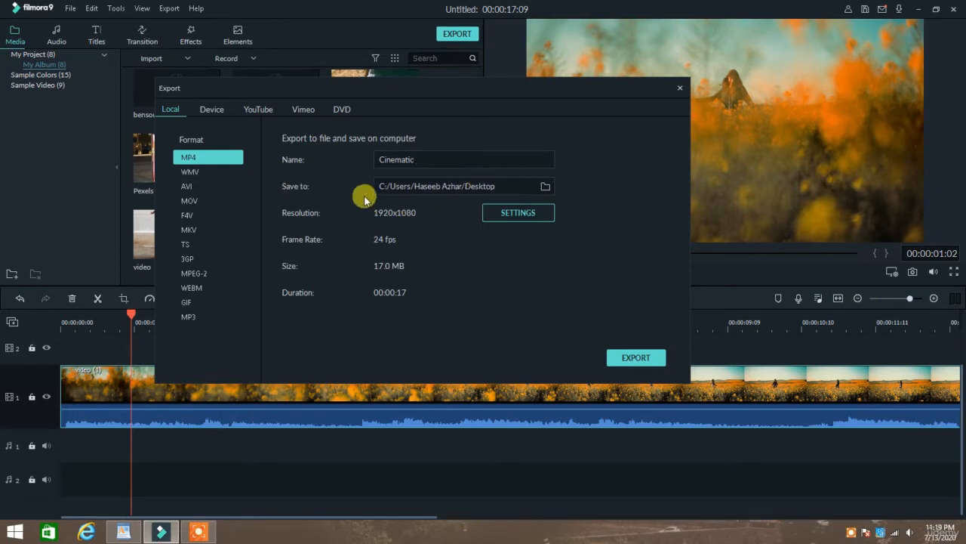
Step: Set the Desktop as the folder where the exported video is saved
{"action": "left_click", "coordinate": [546, 187]}
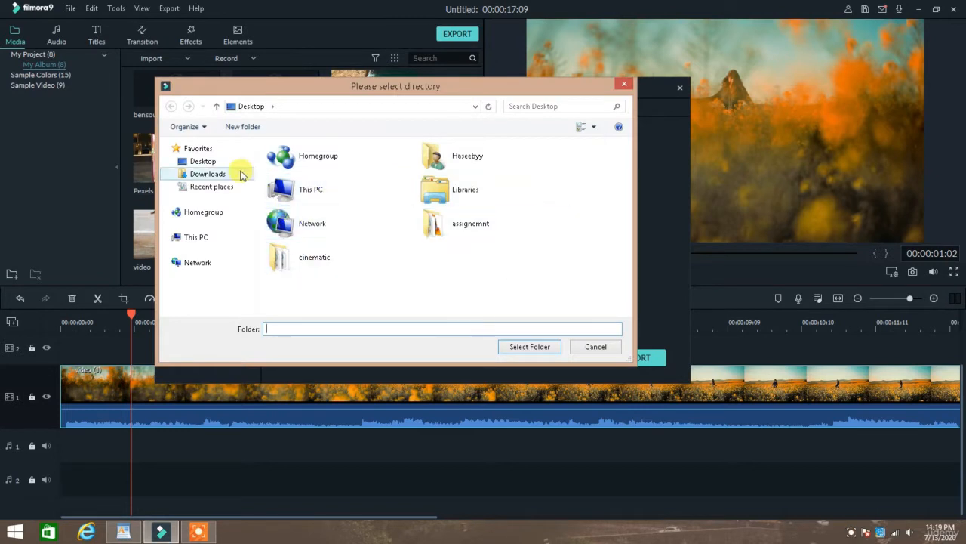
{"action": "left_click", "coordinate": [203, 163]}
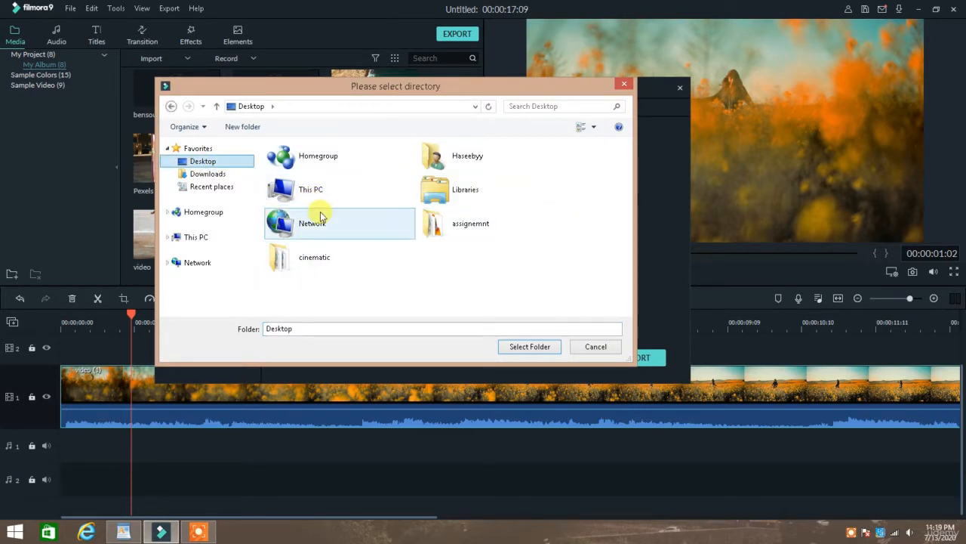
{"action": "left_click", "coordinate": [530, 347]}
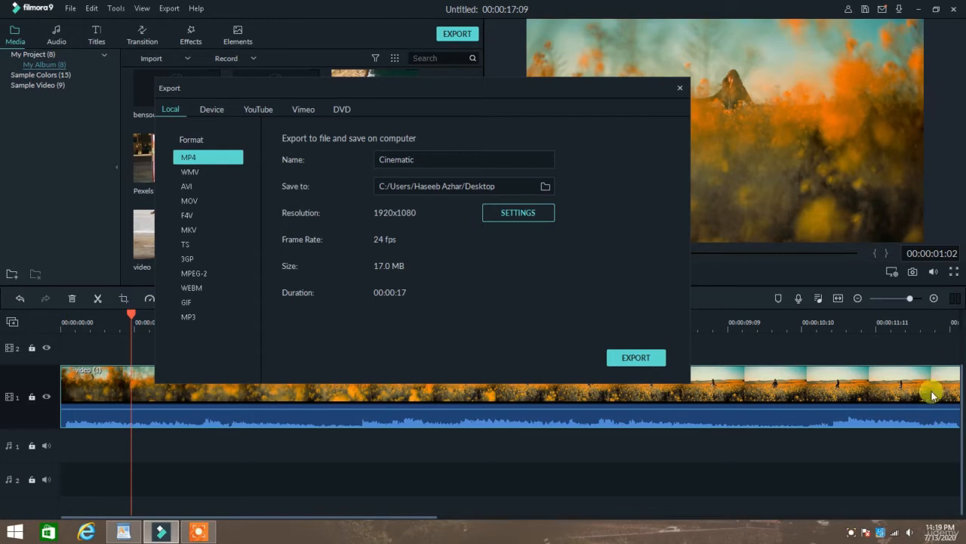
Step: Open the export settings, set the quality to Best and check the video bit rate choices
{"action": "left_click", "coordinate": [519, 216]}
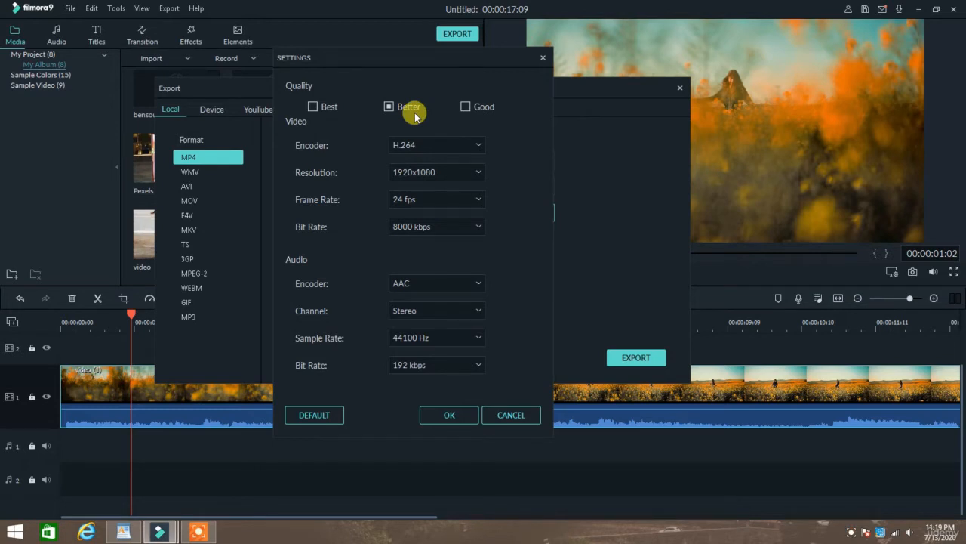
{"action": "left_click", "coordinate": [311, 106]}
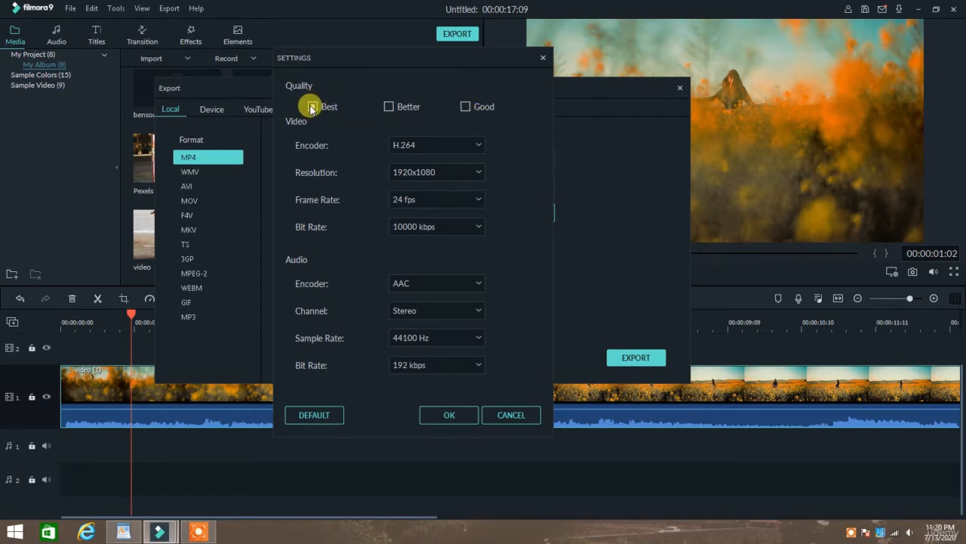
{"action": "left_click", "coordinate": [432, 232]}
{"action": "left_click", "coordinate": [513, 210]}
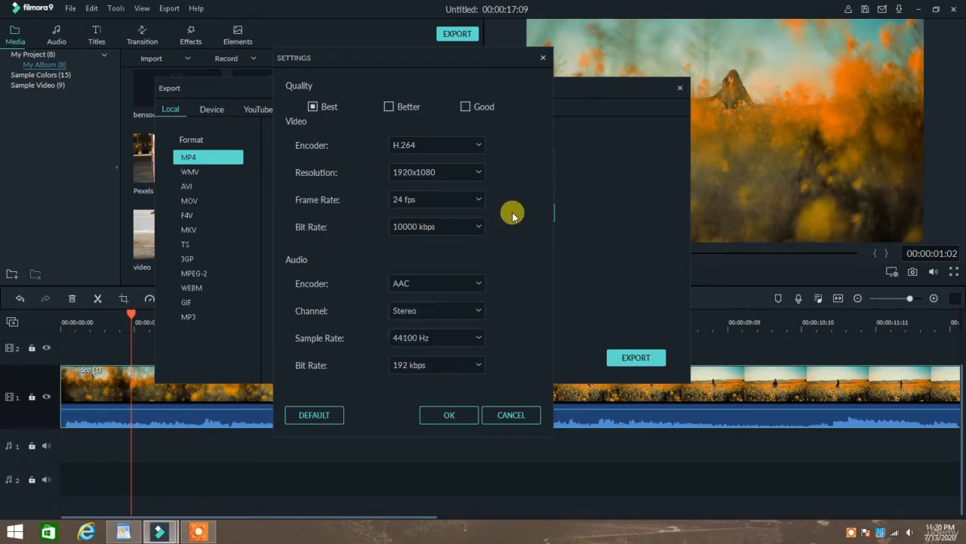
Step: Review the video encoder choices and select H.264
{"action": "left_click", "coordinate": [445, 146]}
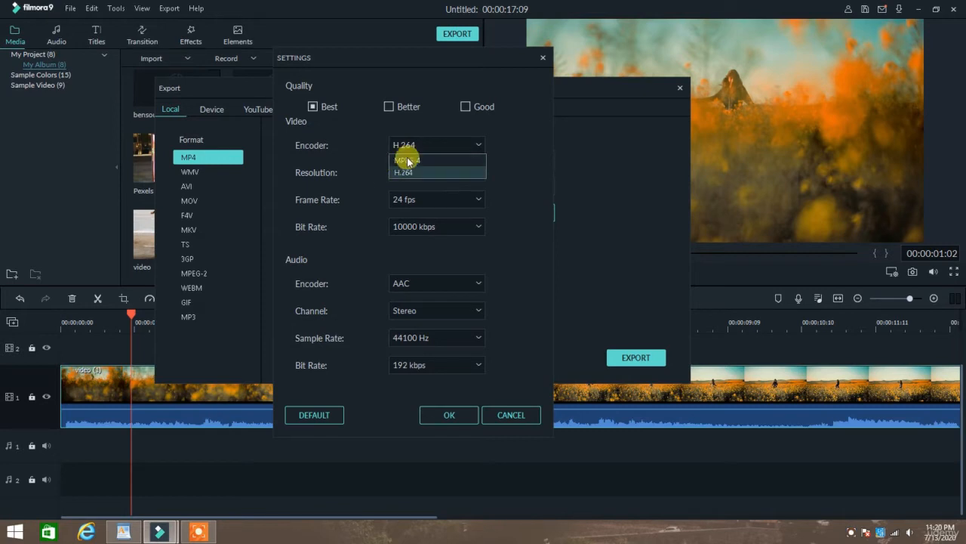
{"action": "left_click", "coordinate": [498, 138]}
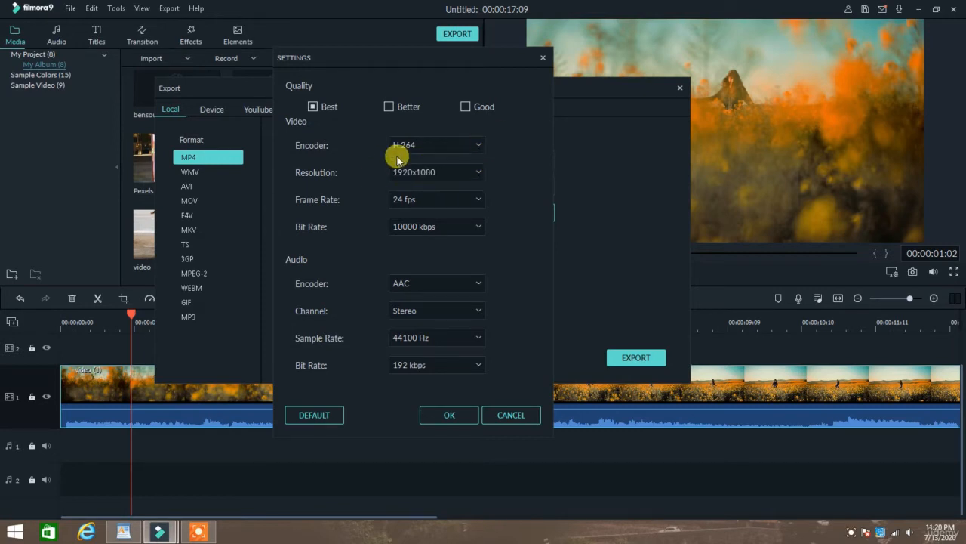
{"action": "left_click", "coordinate": [414, 148]}
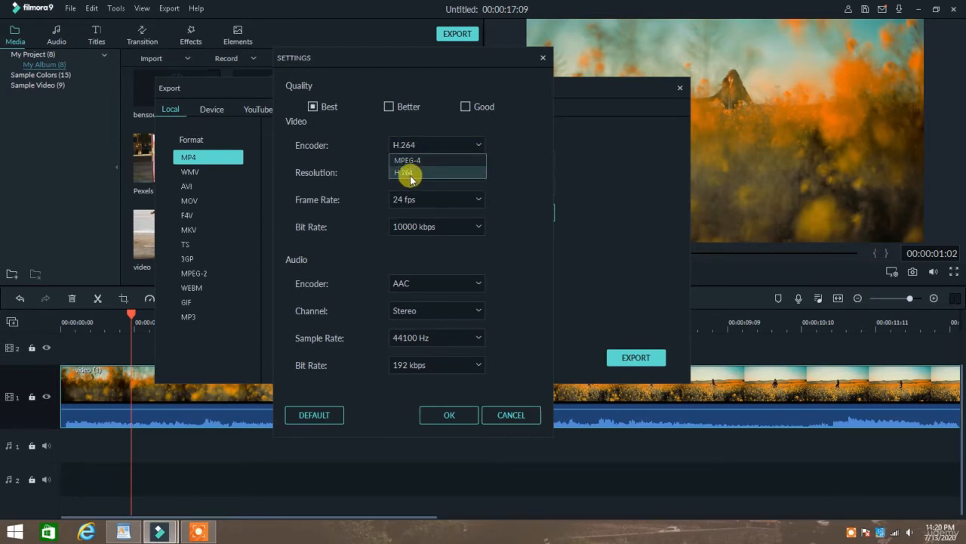
{"action": "left_click", "coordinate": [425, 173]}
{"action": "left_click", "coordinate": [442, 143]}
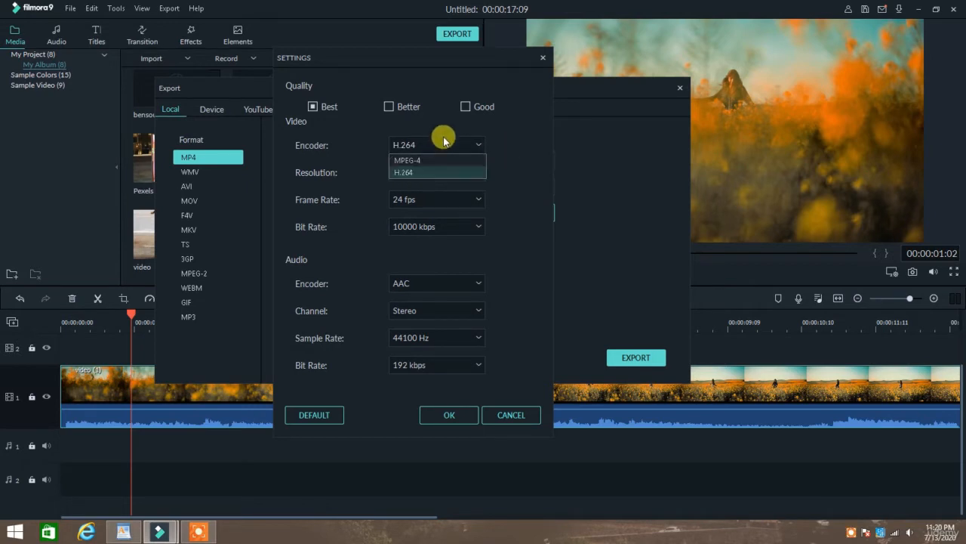
{"action": "left_click", "coordinate": [408, 172]}
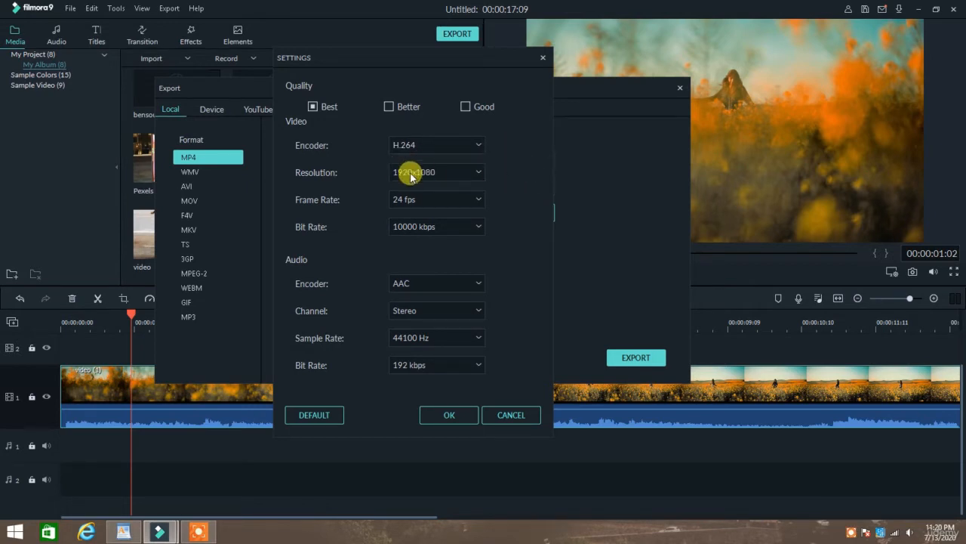
Step: Look through the available export resolutions and set the resolution to 1920x1080
{"action": "left_click", "coordinate": [429, 174]}
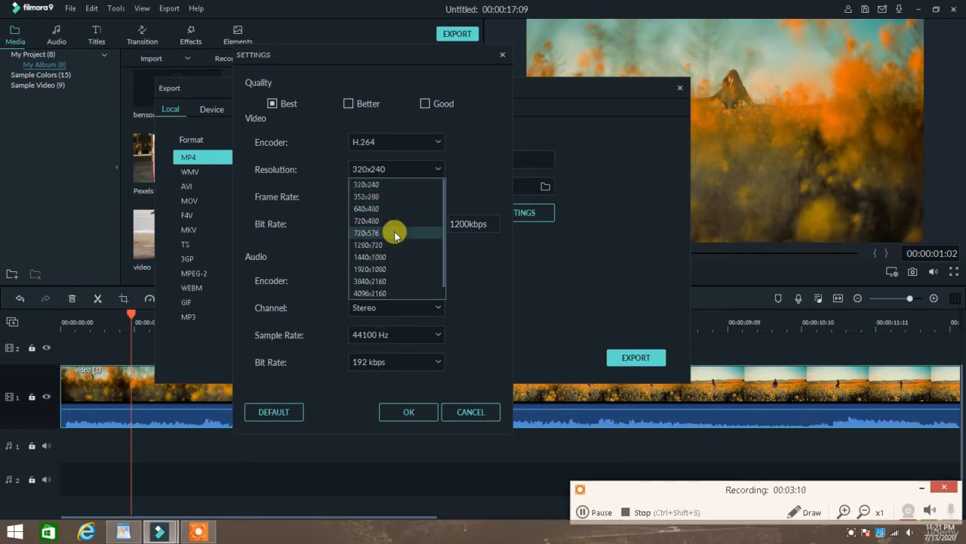
{"action": "scroll", "coordinate": [411, 215], "scroll_direction": "down", "scroll_amount": 1}
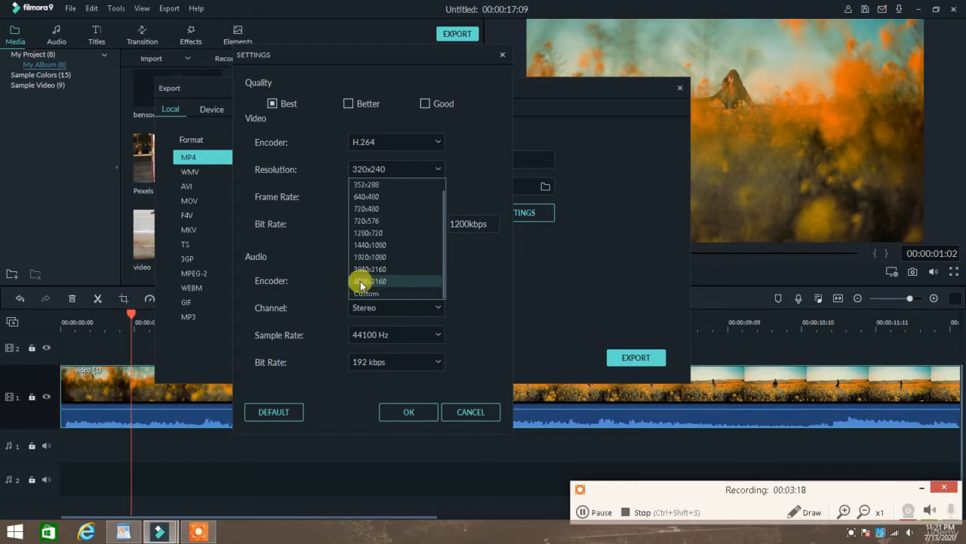
{"action": "scroll", "coordinate": [353, 259], "scroll_direction": "up", "scroll_amount": 1}
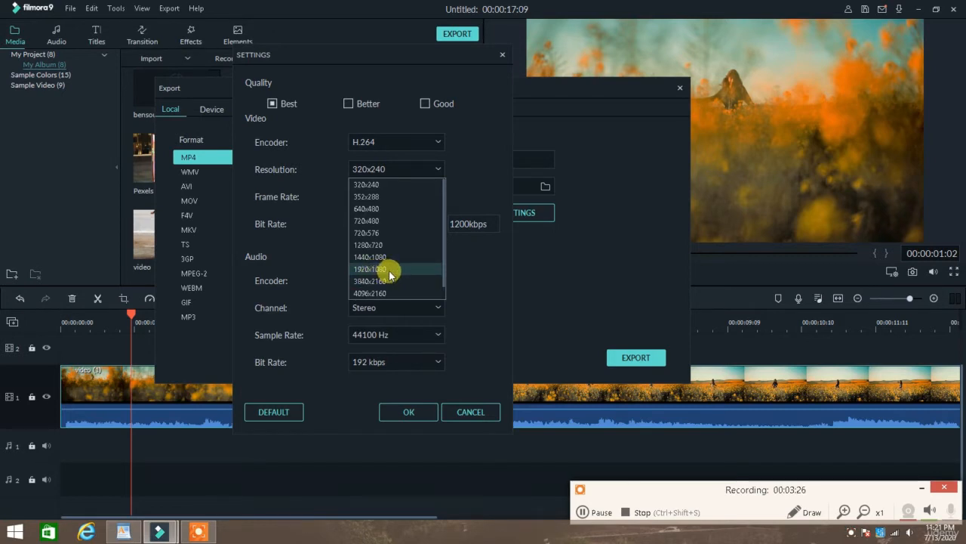
{"action": "left_click", "coordinate": [387, 270]}
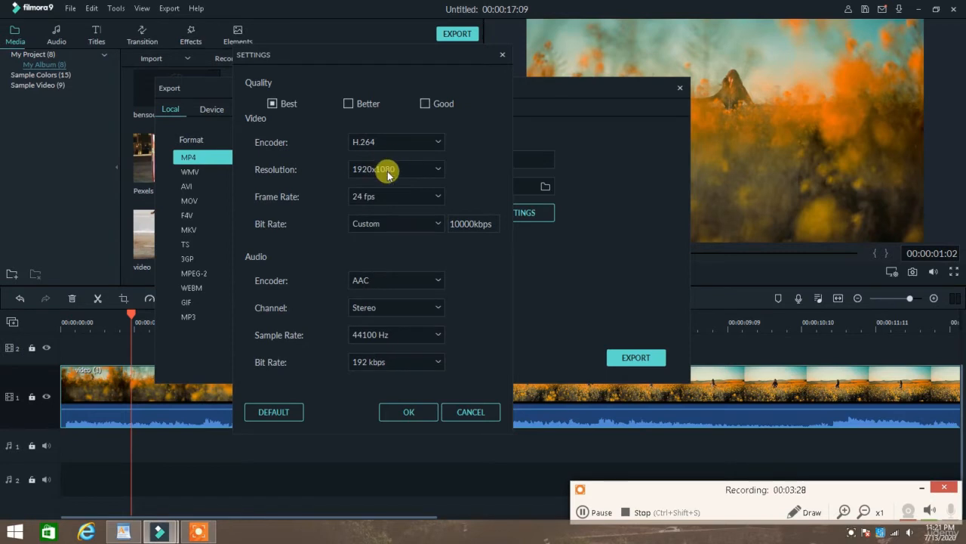
Step: Examine the available export frame rates without changing the selected one
{"action": "left_click", "coordinate": [383, 197]}
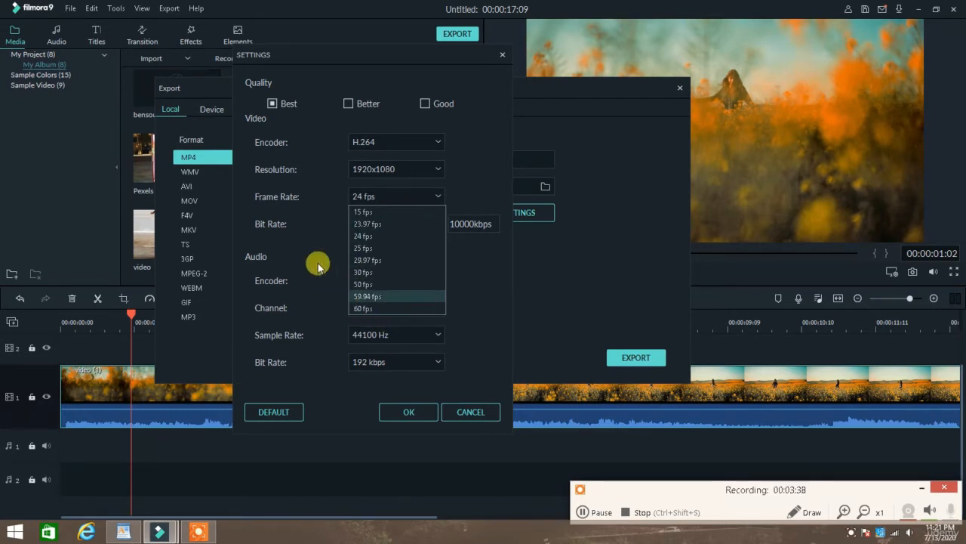
{"action": "left_click", "coordinate": [356, 195]}
{"action": "left_click", "coordinate": [351, 197]}
{"action": "left_click", "coordinate": [351, 199]}
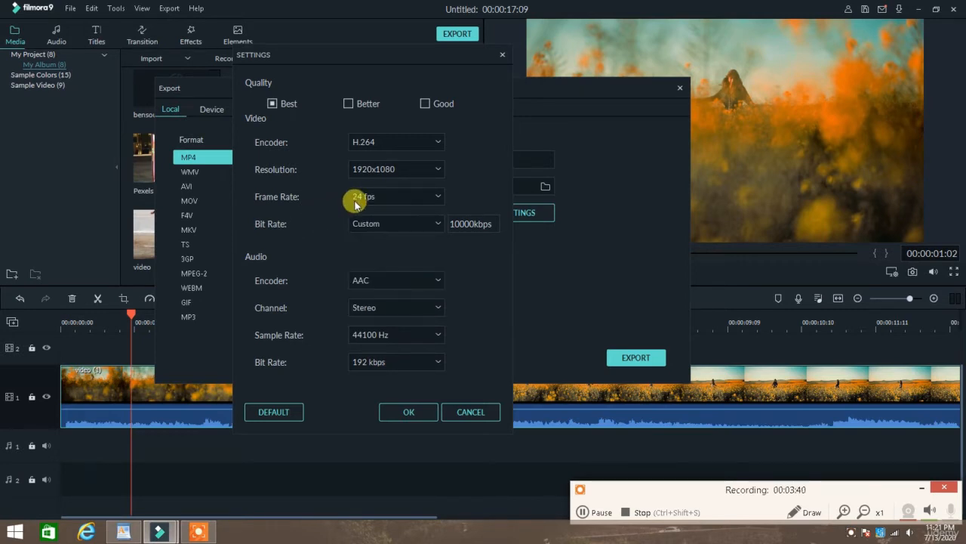
{"action": "left_click", "coordinate": [345, 199]}
{"action": "left_click", "coordinate": [340, 201]}
{"action": "left_click", "coordinate": [340, 201]}
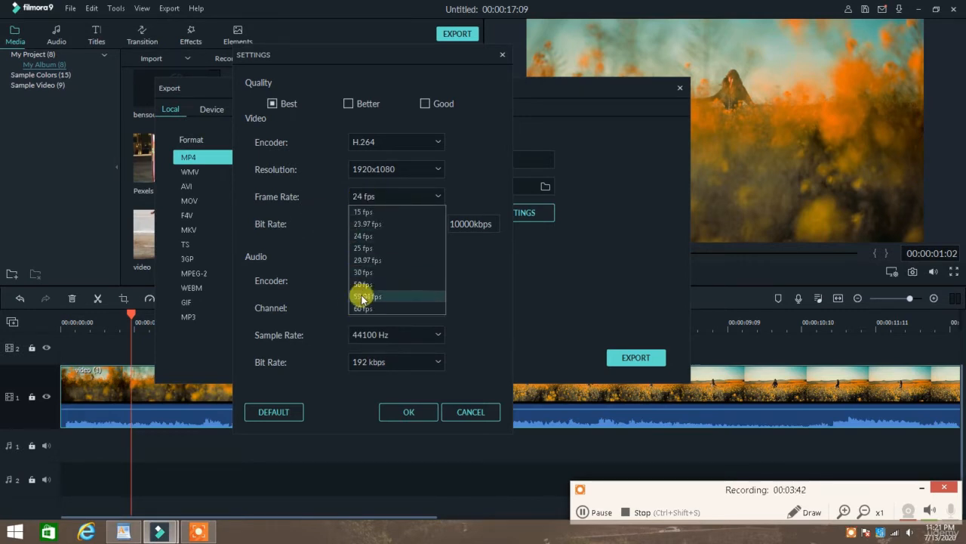
{"action": "left_click", "coordinate": [343, 219]}
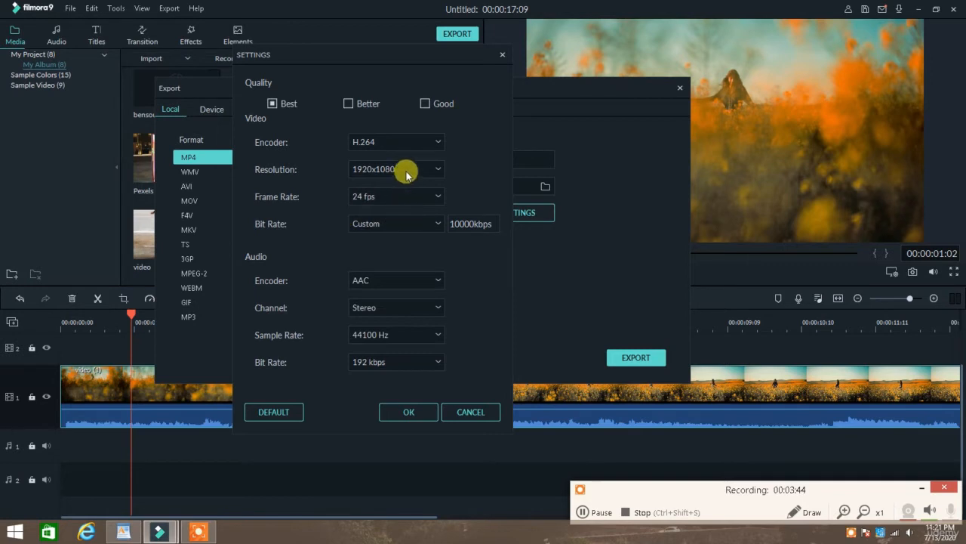
Step: Try a 1280x720 export resolution and set it back to 1920x1080
{"action": "left_click", "coordinate": [368, 170]}
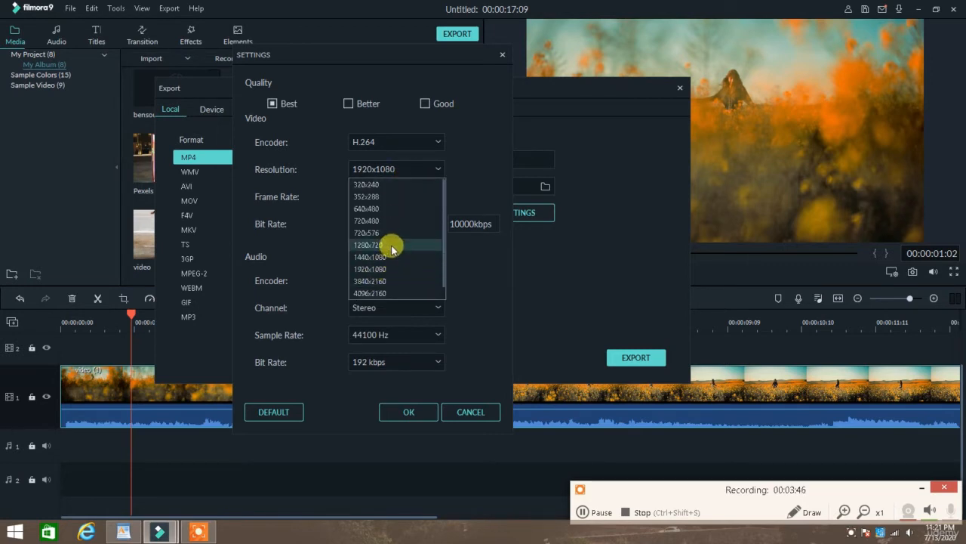
{"action": "left_click", "coordinate": [391, 246]}
{"action": "left_click", "coordinate": [377, 166]}
{"action": "left_click", "coordinate": [392, 270]}
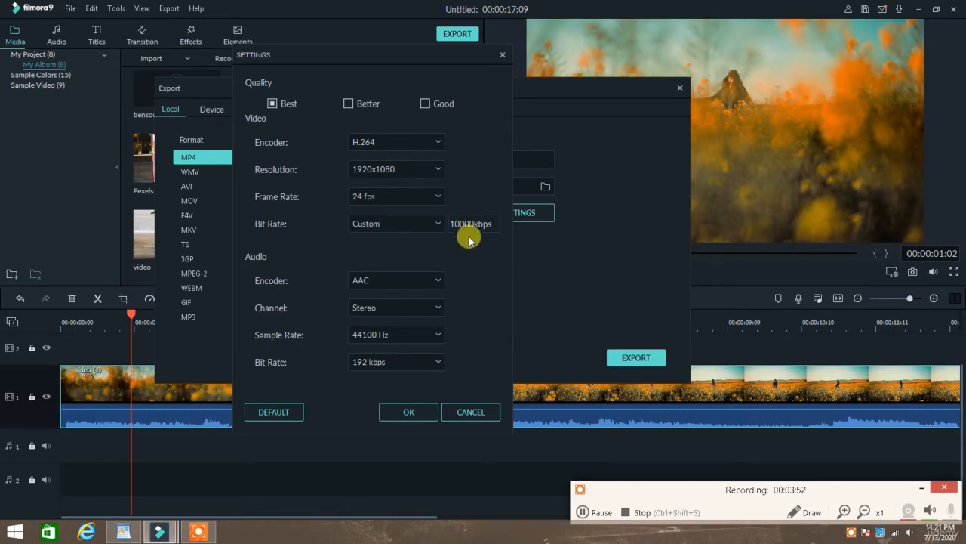
Step: Examine the available video bit rates and audio encoders without changing the selected ones
{"action": "left_click", "coordinate": [442, 229]}
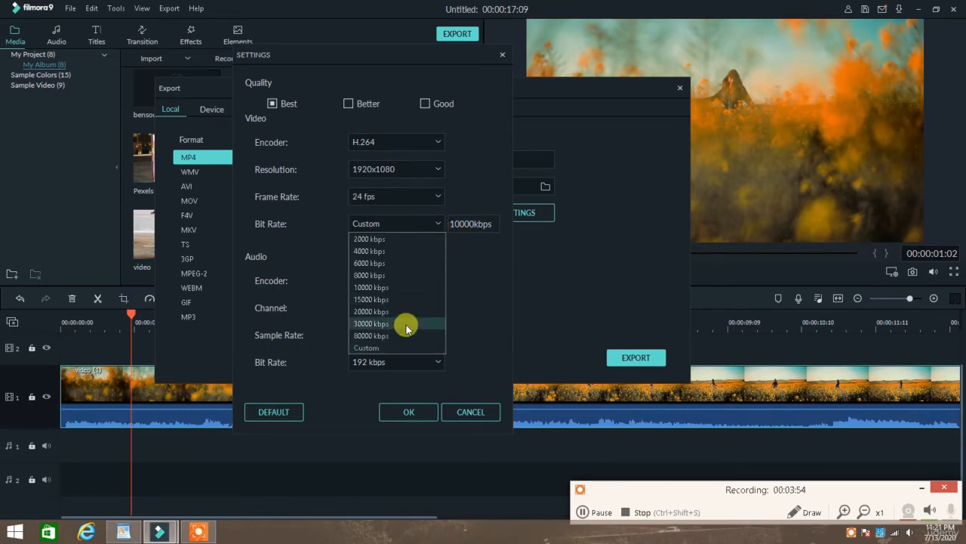
{"action": "left_click", "coordinate": [458, 270]}
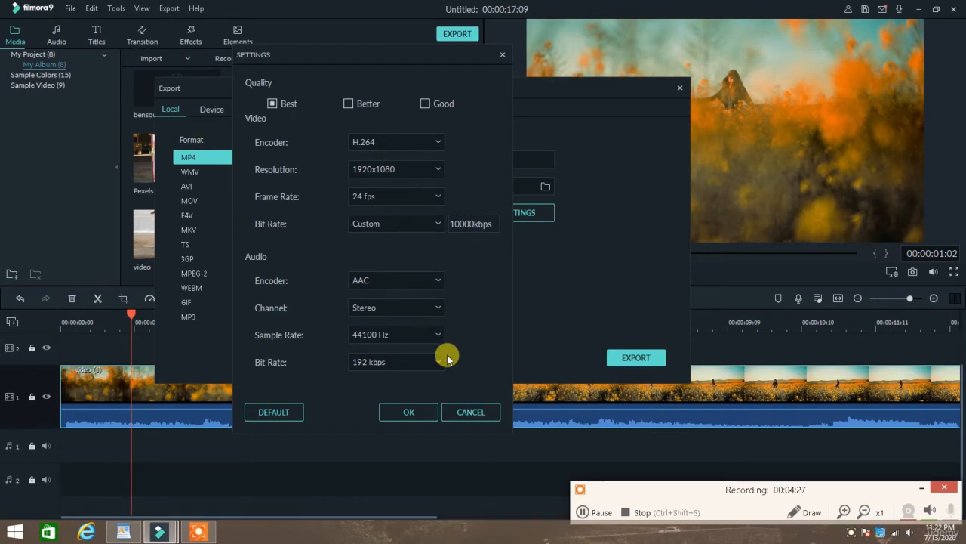
{"action": "left_click", "coordinate": [419, 285]}
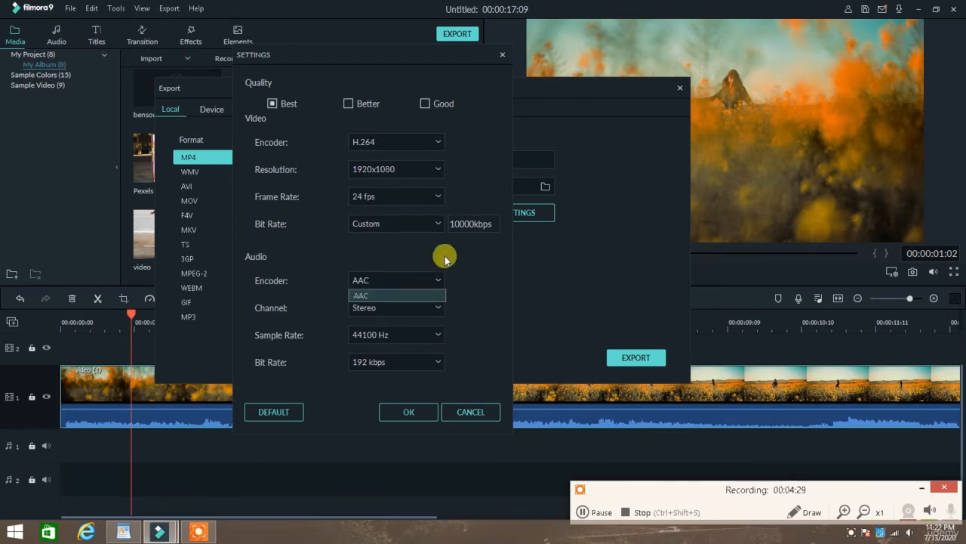
{"action": "left_click", "coordinate": [445, 258]}
{"action": "left_click", "coordinate": [378, 276]}
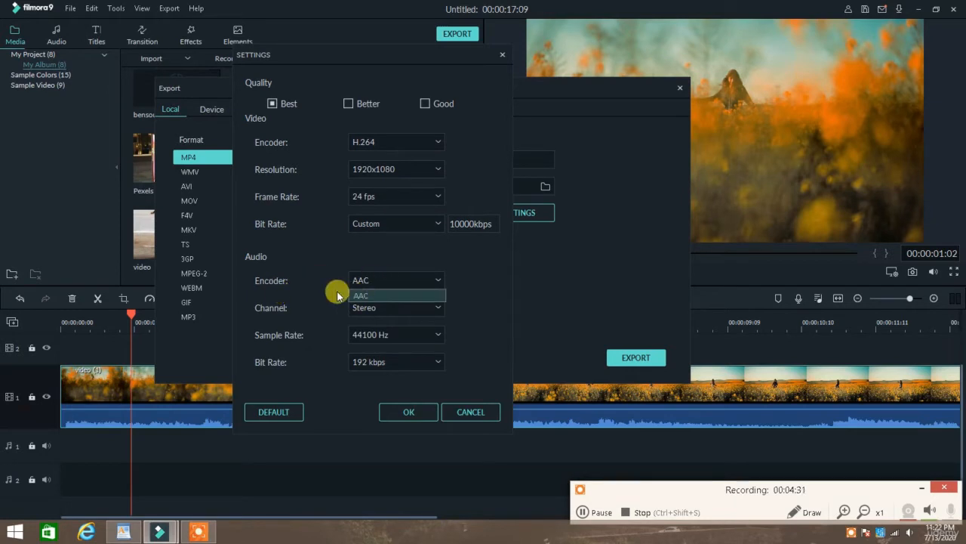
{"action": "left_click", "coordinate": [332, 285]}
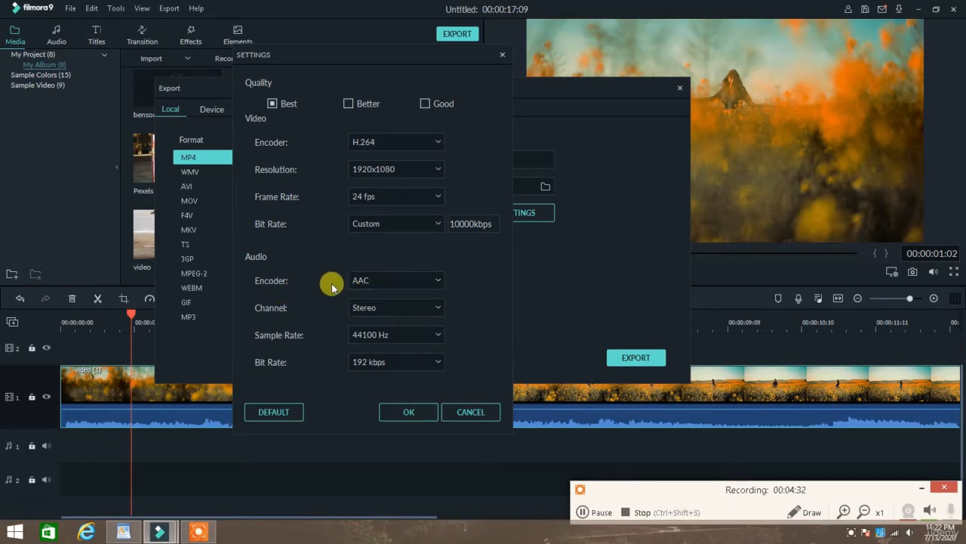
Step: Look through the audio channel choices and set the channel to 5.1 Surround Sound
{"action": "left_click", "coordinate": [376, 311]}
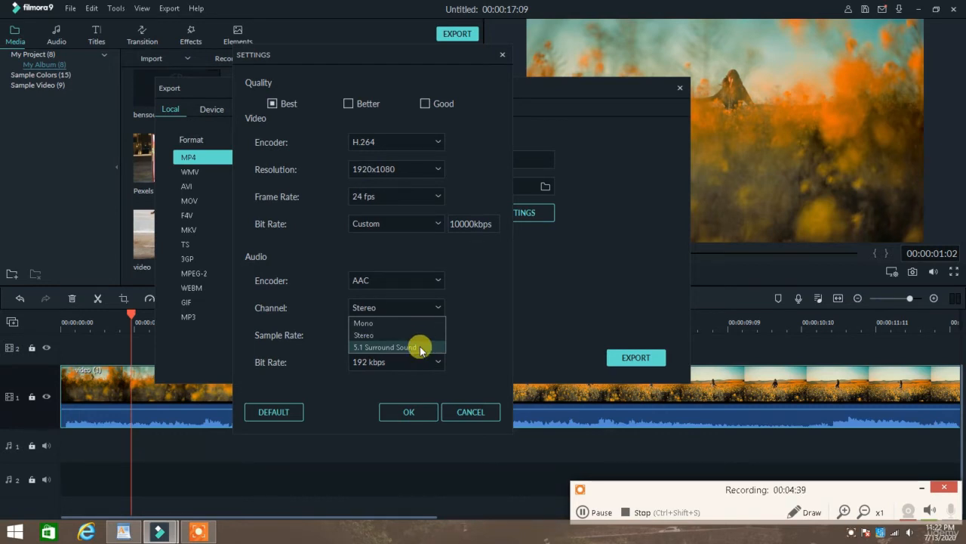
{"action": "left_click", "coordinate": [421, 349]}
{"action": "left_click", "coordinate": [383, 308]}
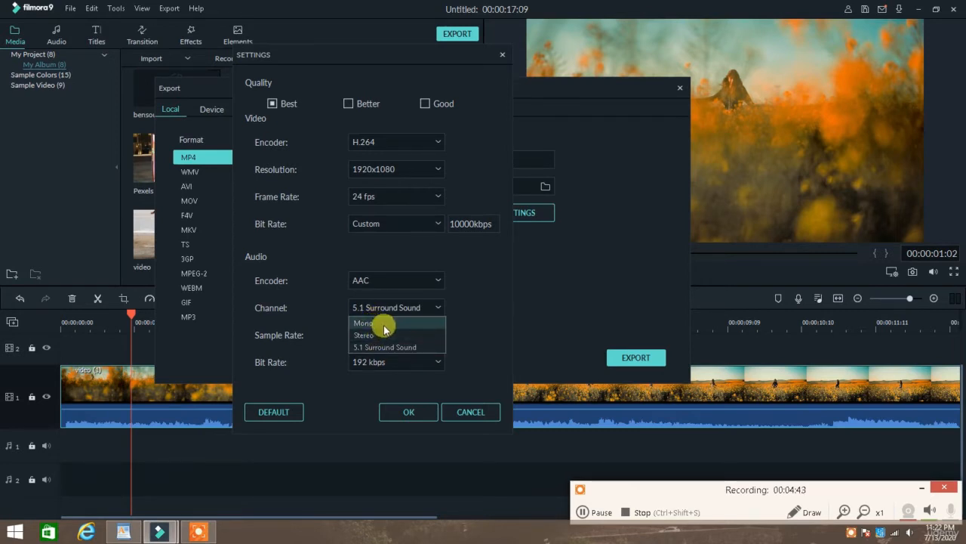
{"action": "left_click", "coordinate": [384, 325]}
{"action": "left_click", "coordinate": [397, 306]}
{"action": "left_click", "coordinate": [380, 347]}
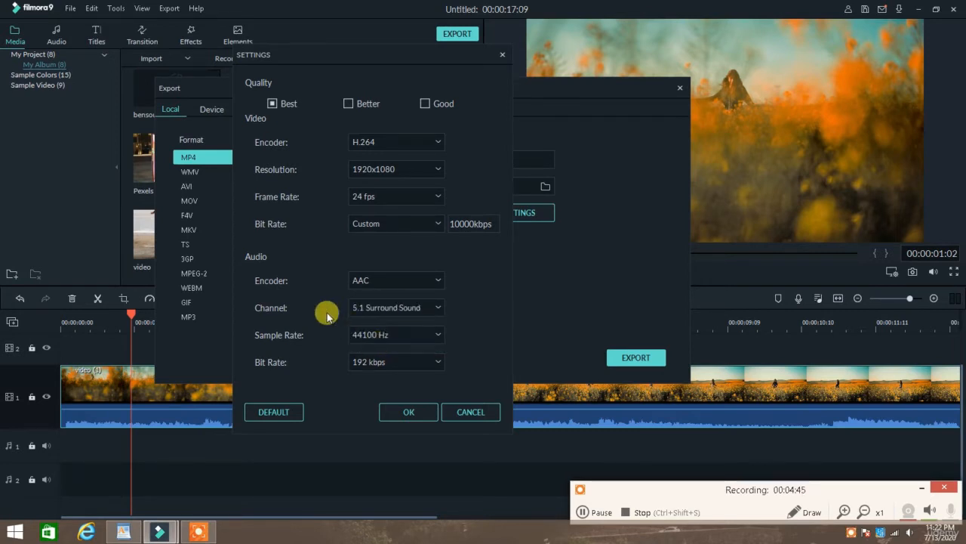
Step: Examine the available audio sample rates without changing the selected one
{"action": "left_click", "coordinate": [408, 335]}
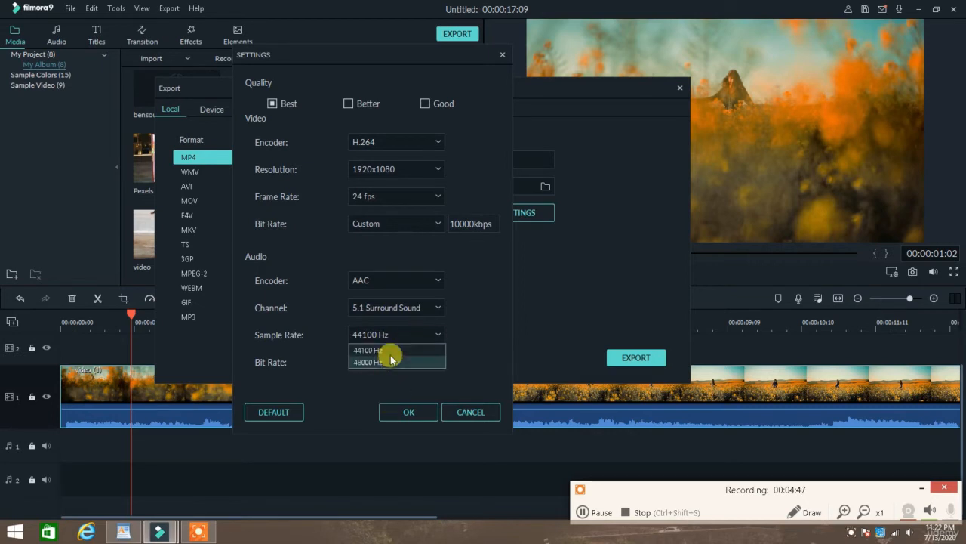
{"action": "left_click", "coordinate": [432, 333]}
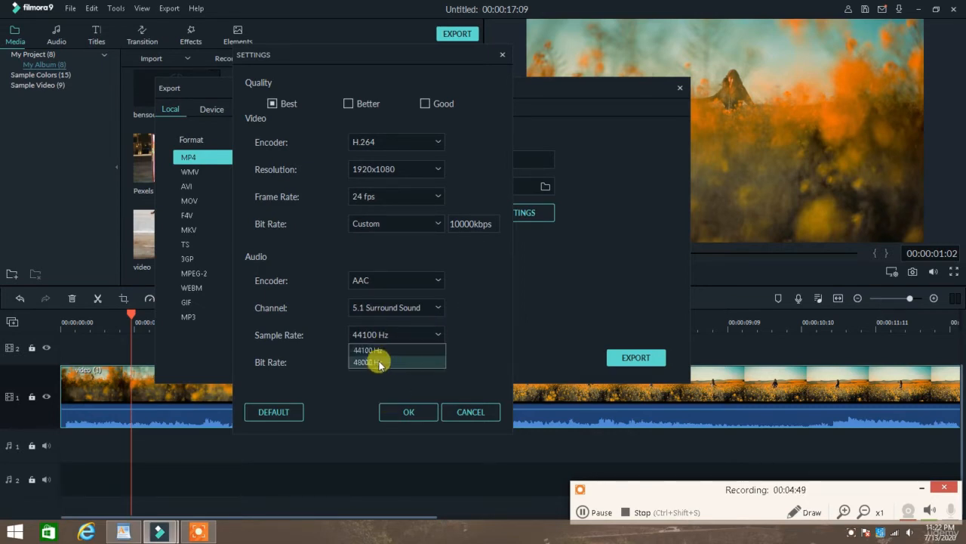
{"action": "left_click", "coordinate": [502, 318]}
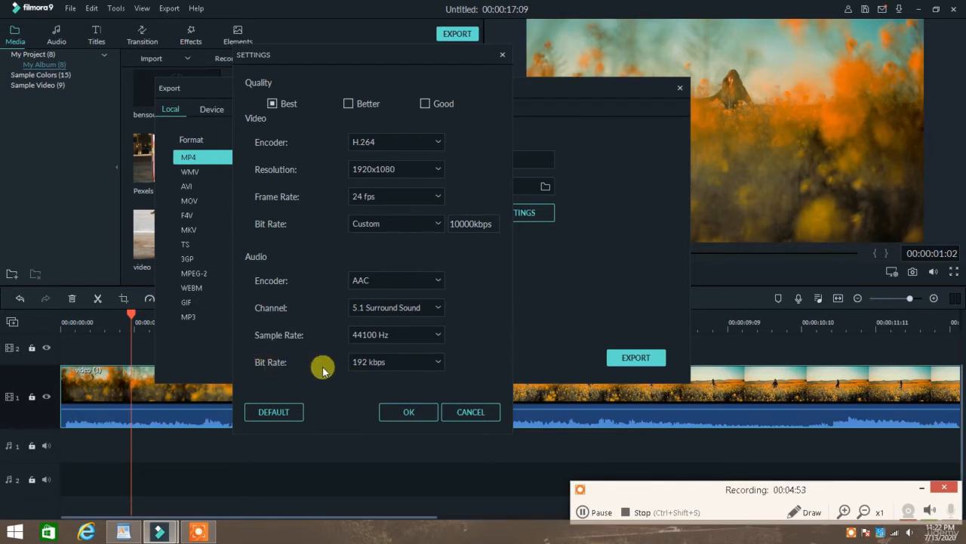
Step: Set the audio bit rate to 320 kbps and accept the export settings
{"action": "left_click", "coordinate": [411, 362]}
{"action": "left_click", "coordinate": [393, 425]}
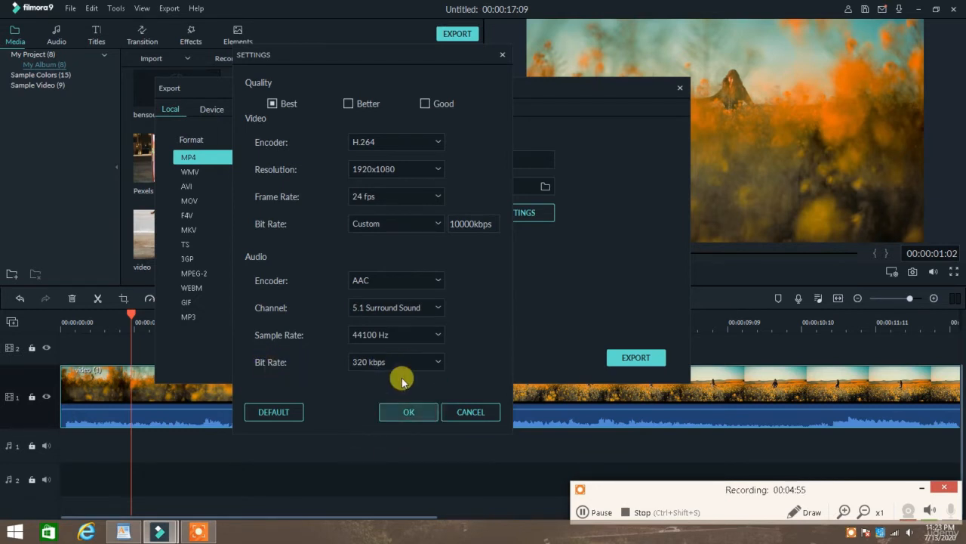
{"action": "left_click", "coordinate": [424, 362]}
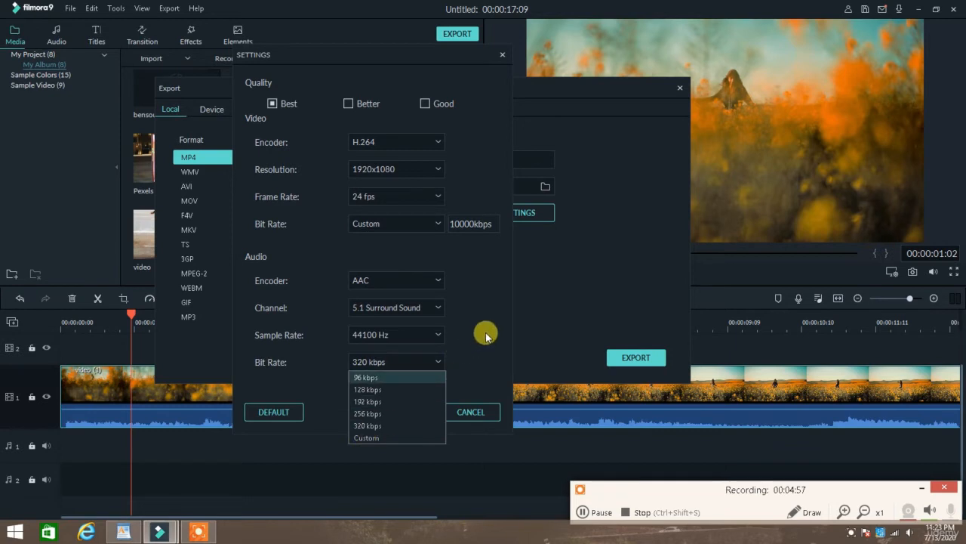
{"action": "left_click", "coordinate": [395, 363]}
{"action": "left_click", "coordinate": [395, 363]}
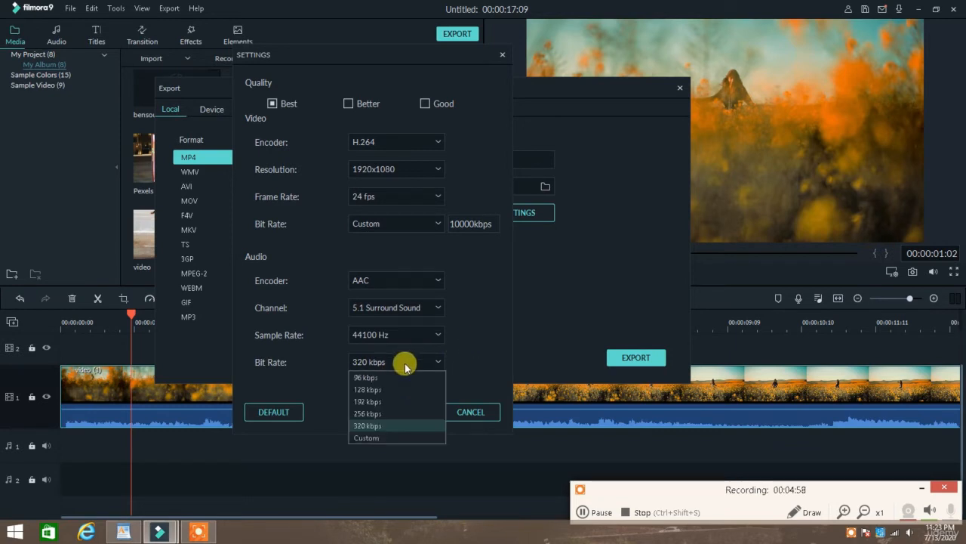
{"action": "left_click", "coordinate": [506, 327]}
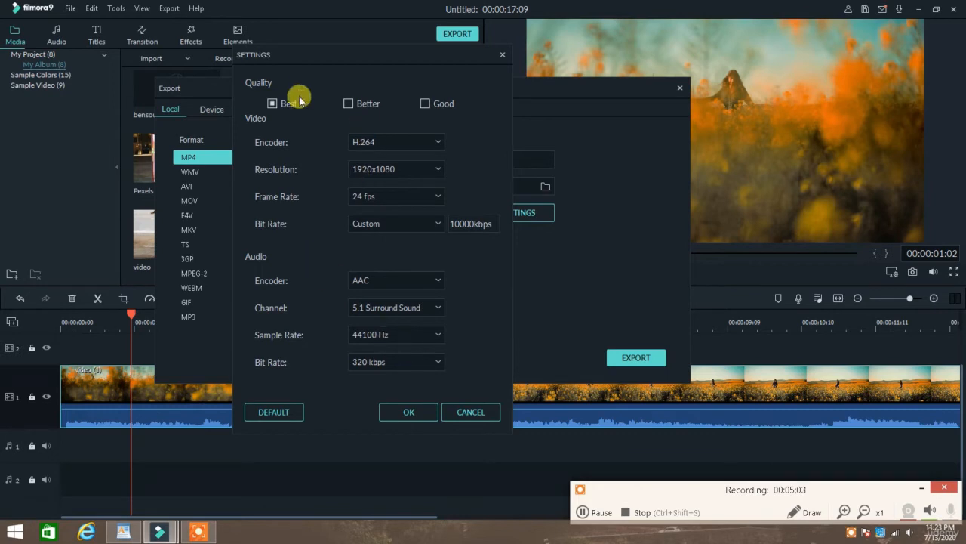
{"action": "left_click", "coordinate": [408, 412]}
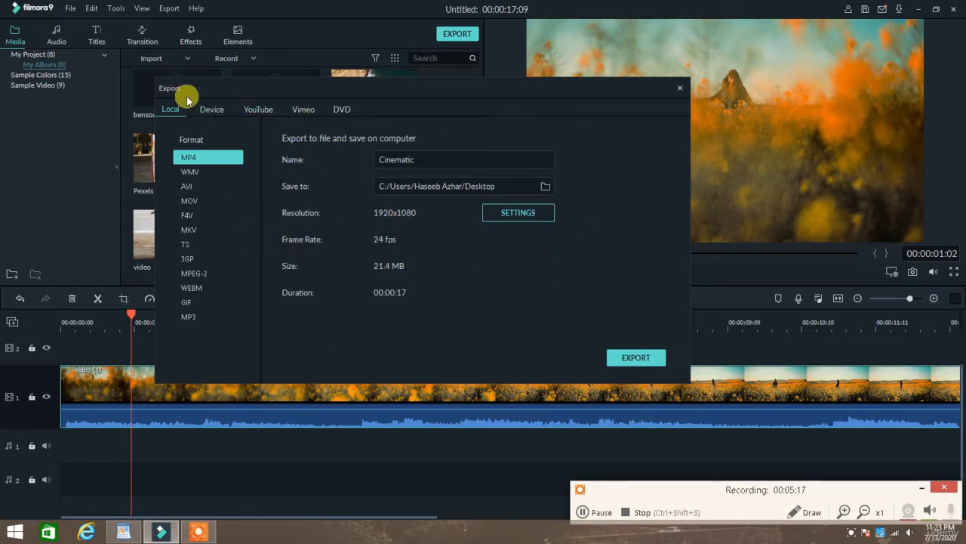
Step: Review the device and YouTube export options, including YouTube's quality settings and privacy choices
{"action": "left_click_drag", "start_coordinate": [218, 97], "coordinate": [184, 97]}
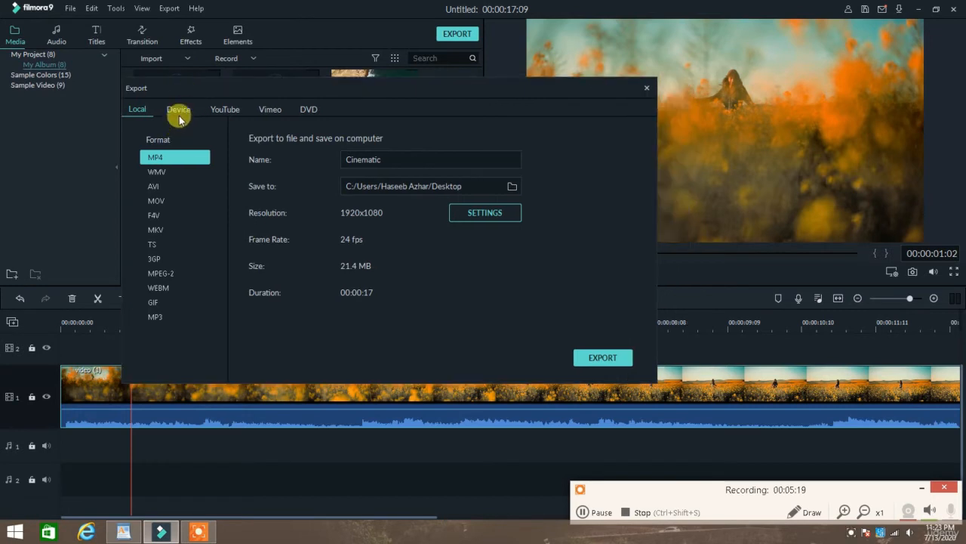
{"action": "left_click", "coordinate": [179, 112]}
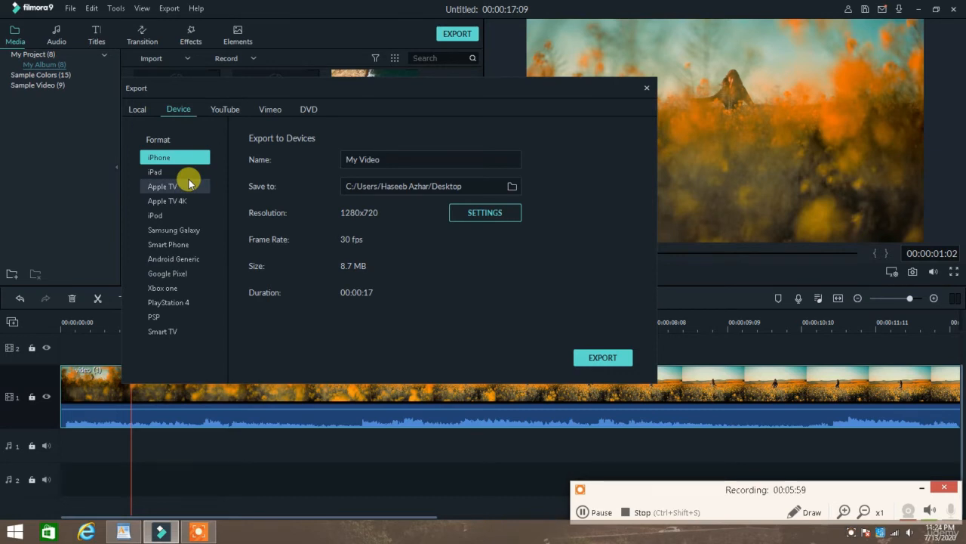
{"action": "left_click", "coordinate": [234, 111]}
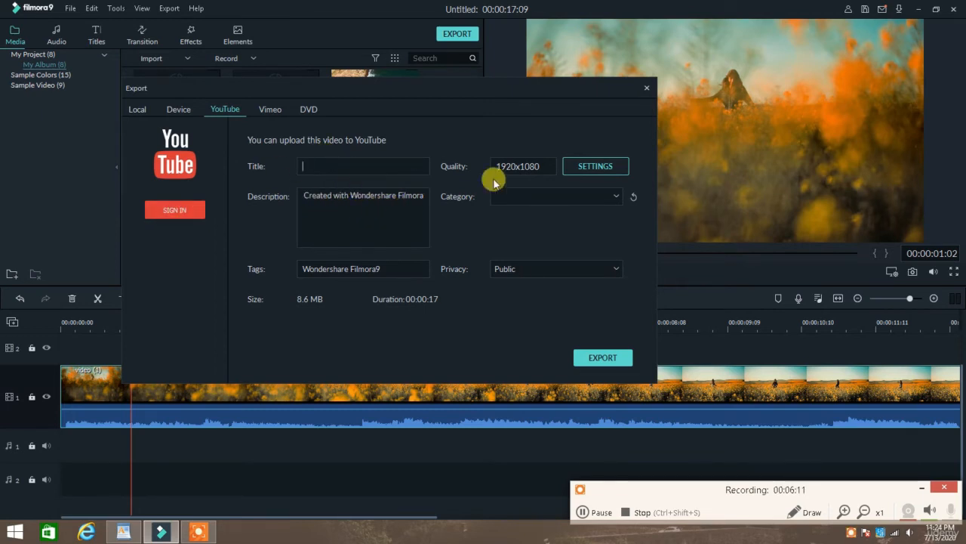
{"action": "left_click", "coordinate": [585, 167]}
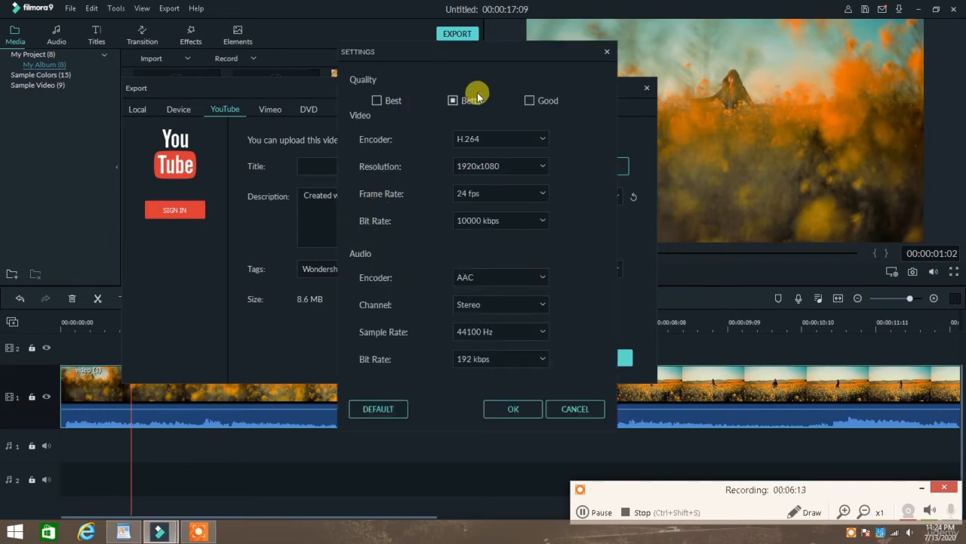
{"action": "left_click_drag", "start_coordinate": [478, 54], "coordinate": [371, 60]}
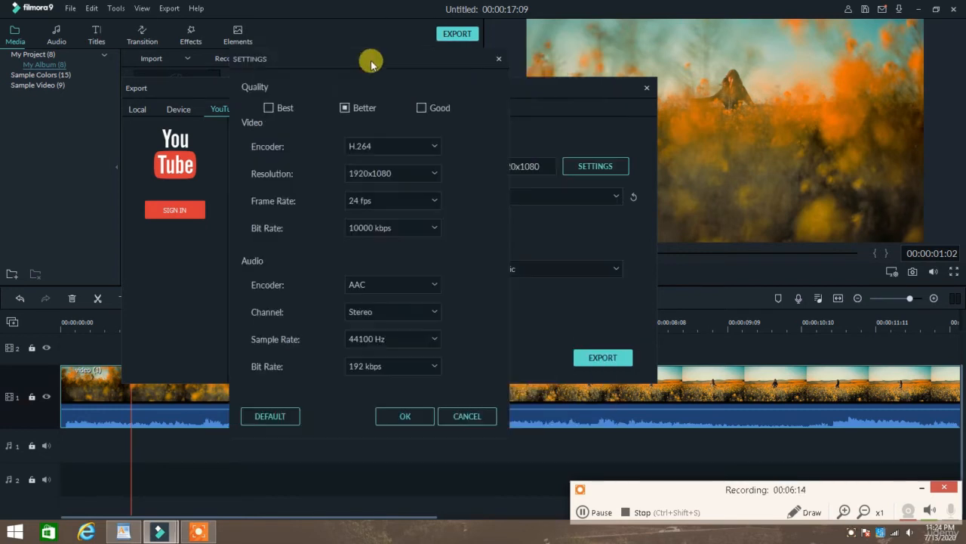
{"action": "left_click", "coordinate": [500, 59]}
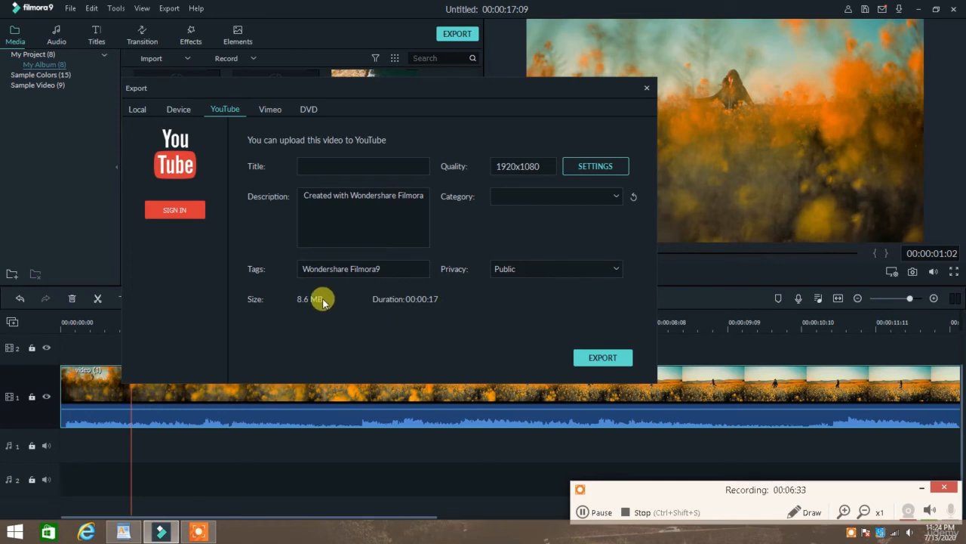
{"action": "left_click", "coordinate": [556, 271]}
{"action": "left_click", "coordinate": [529, 281]}
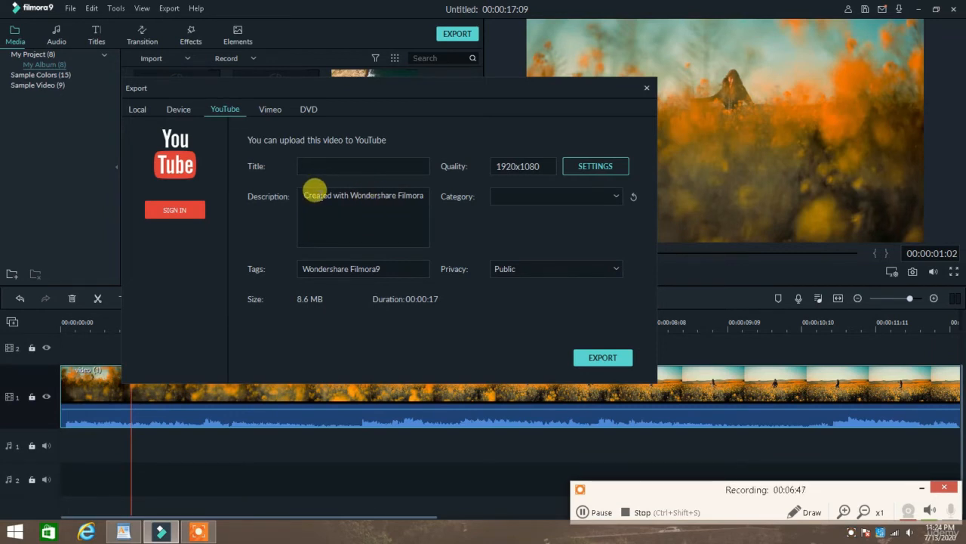
Step: Review the Vimeo and DVD export options, including the DVD label, TV standard, ratio, encoding type and quality
{"action": "left_click", "coordinate": [271, 110]}
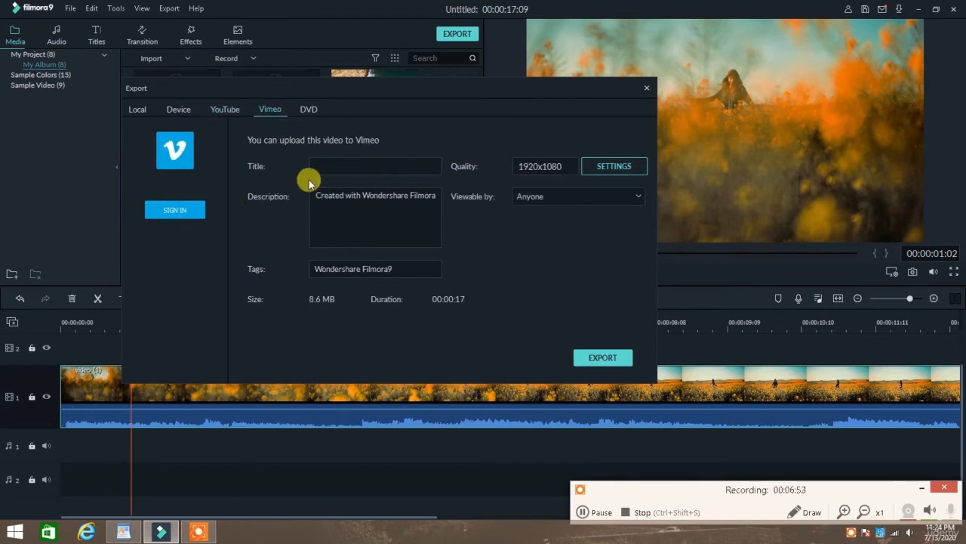
{"action": "left_click", "coordinate": [308, 109]}
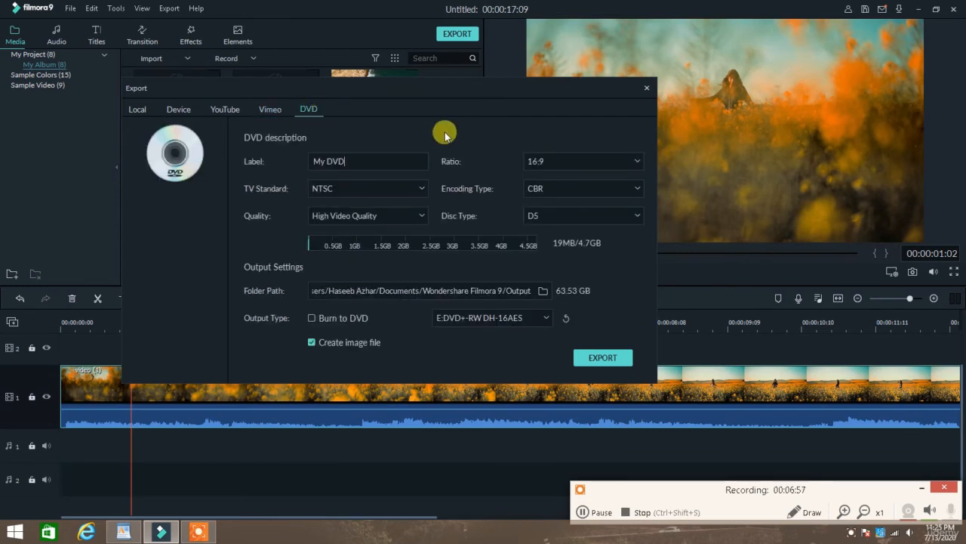
{"action": "left_click_drag", "start_coordinate": [433, 80], "coordinate": [410, 82]}
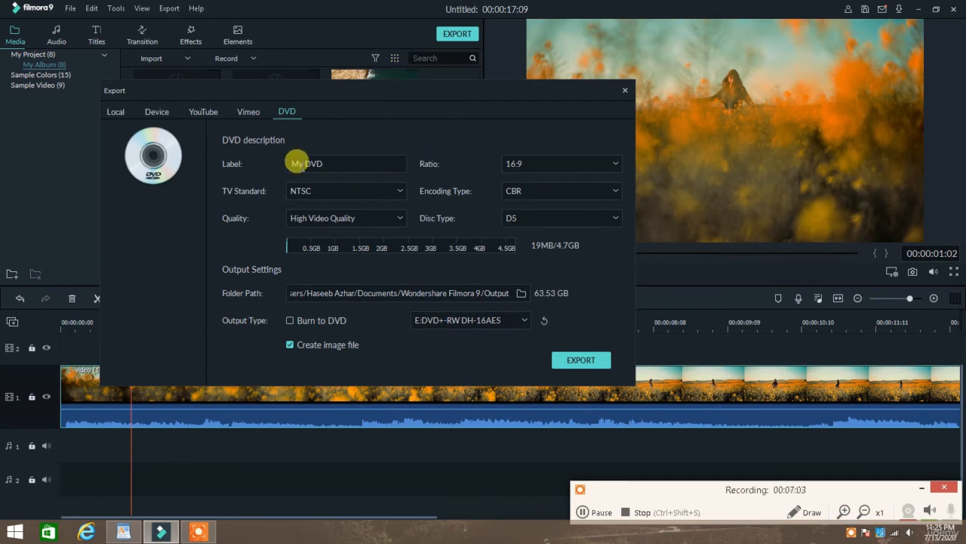
{"action": "left_click_drag", "start_coordinate": [339, 156], "coordinate": [242, 151]}
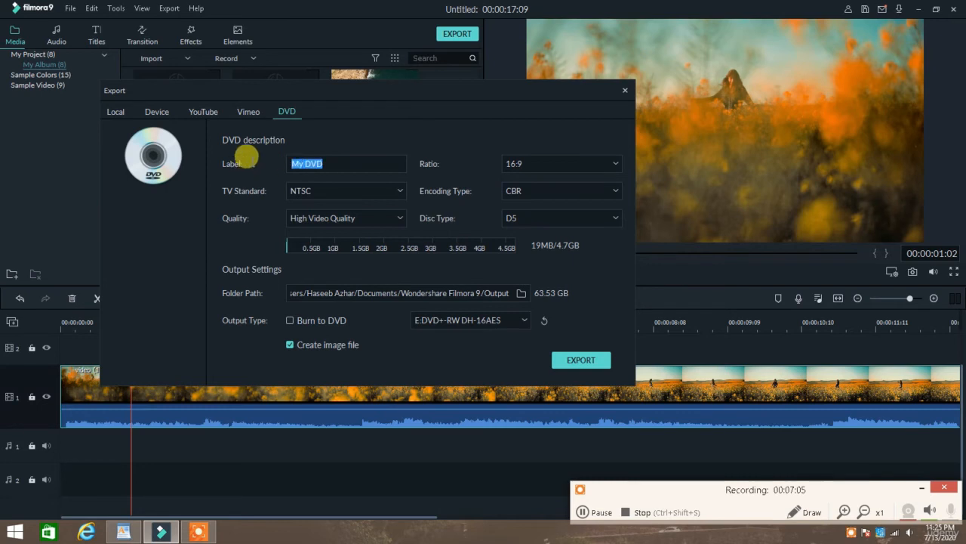
{"action": "left_click", "coordinate": [358, 191]}
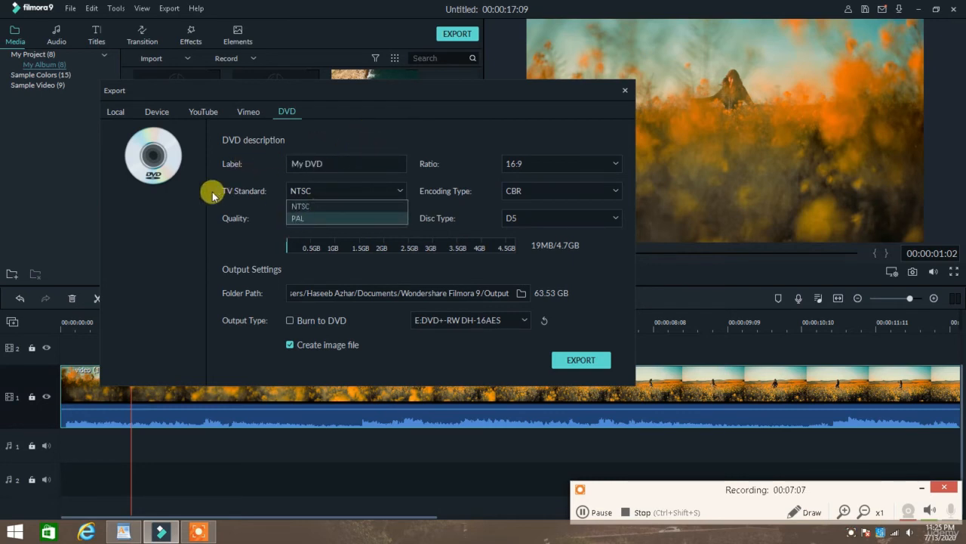
{"action": "left_click", "coordinate": [483, 167]}
{"action": "left_click", "coordinate": [528, 163]}
{"action": "left_click", "coordinate": [522, 164]}
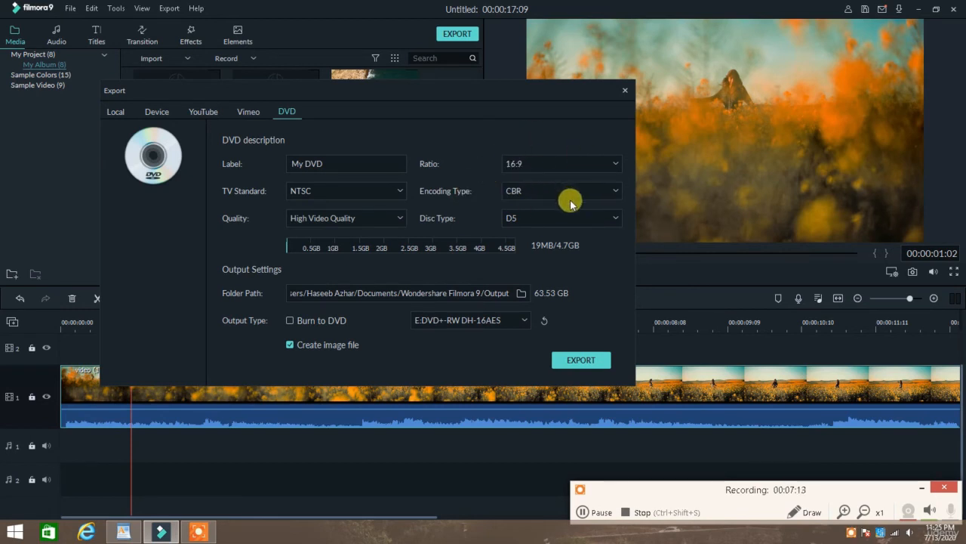
{"action": "left_click", "coordinate": [548, 190]}
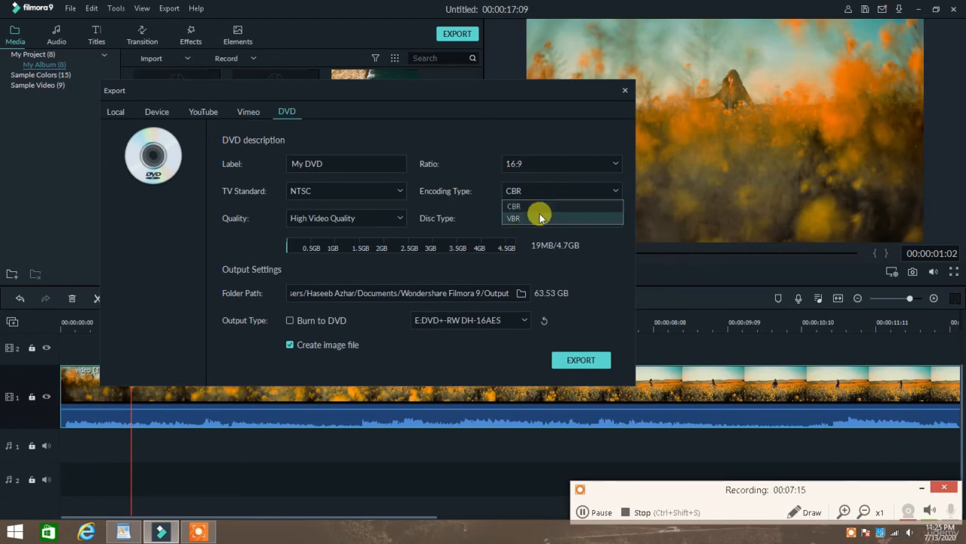
{"action": "left_click", "coordinate": [540, 206]}
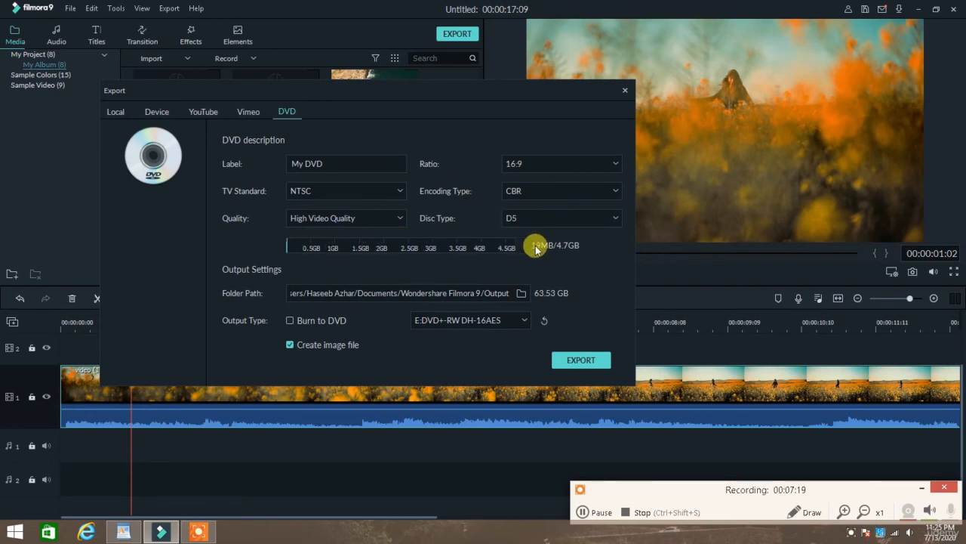
{"action": "left_click", "coordinate": [371, 218]}
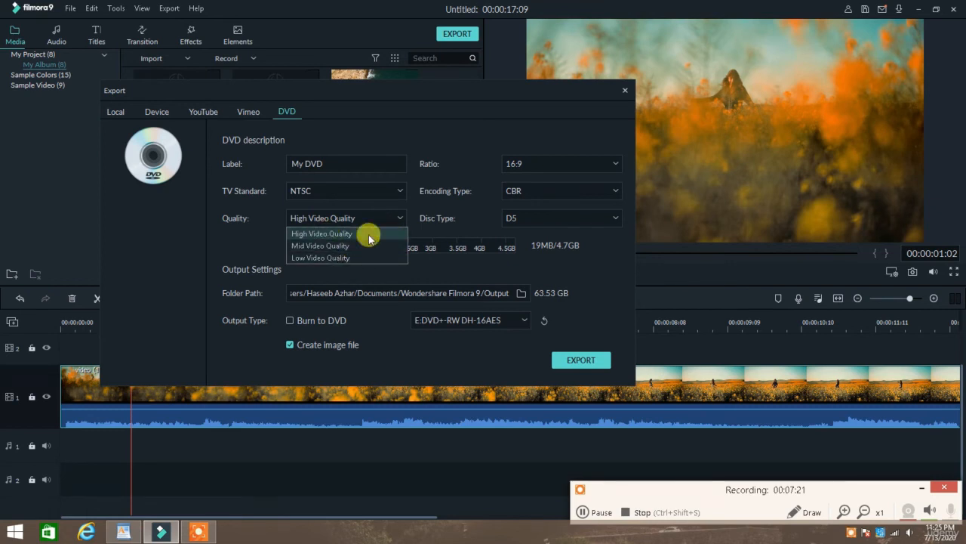
{"action": "left_click", "coordinate": [447, 219]}
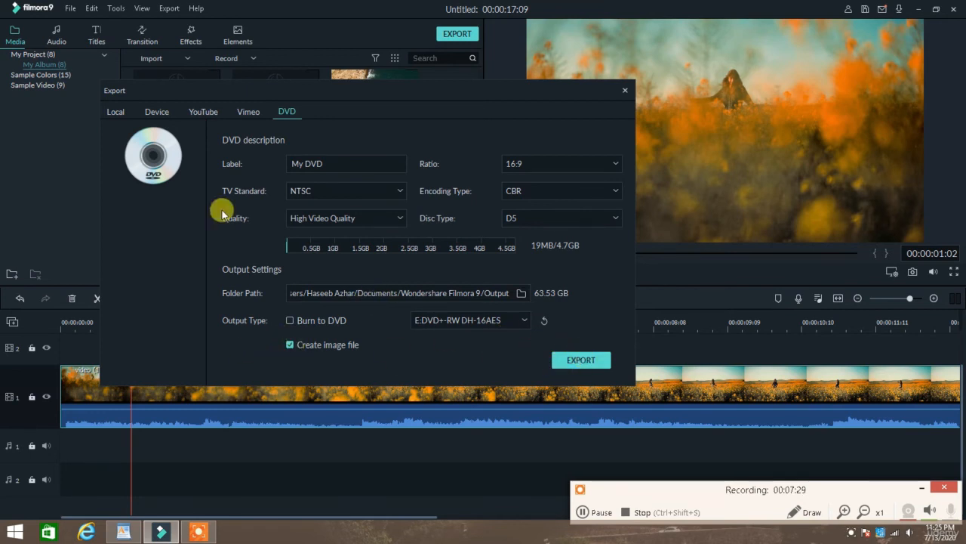
Step: Return to the local MP4 export and start exporting the Cinematic file
{"action": "left_click", "coordinate": [114, 111]}
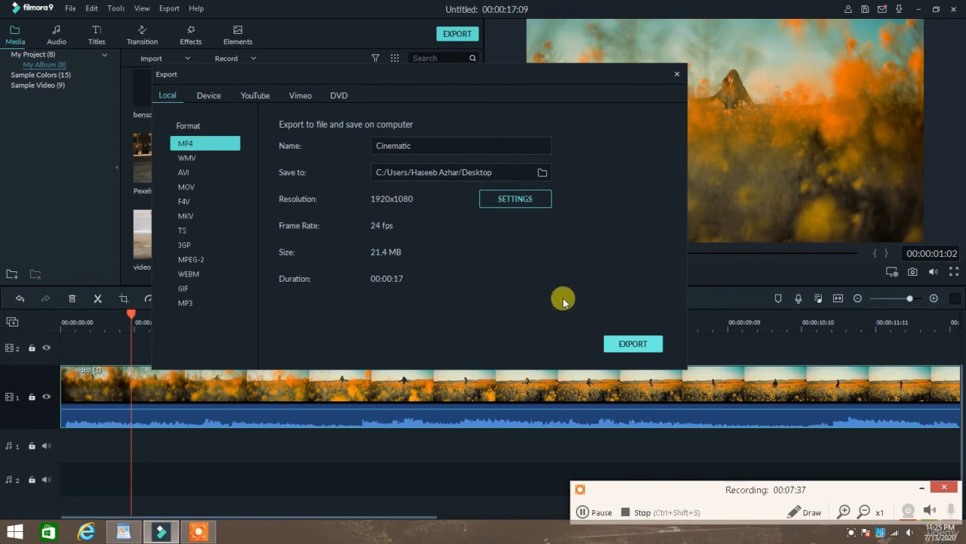
{"action": "left_click", "coordinate": [651, 343]}
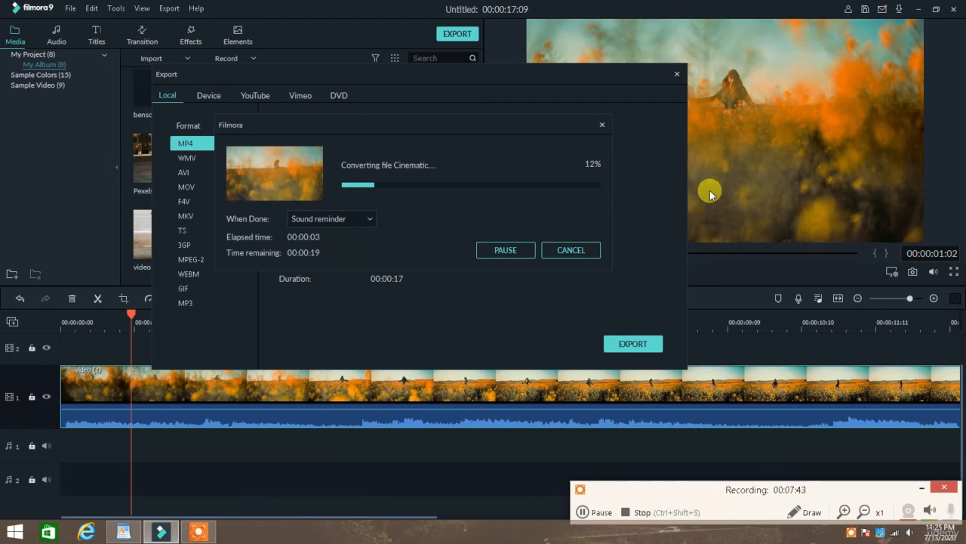
Step: Review the completion actions available for the running export and keep Sound reminder selected
{"action": "left_click", "coordinate": [350, 218]}
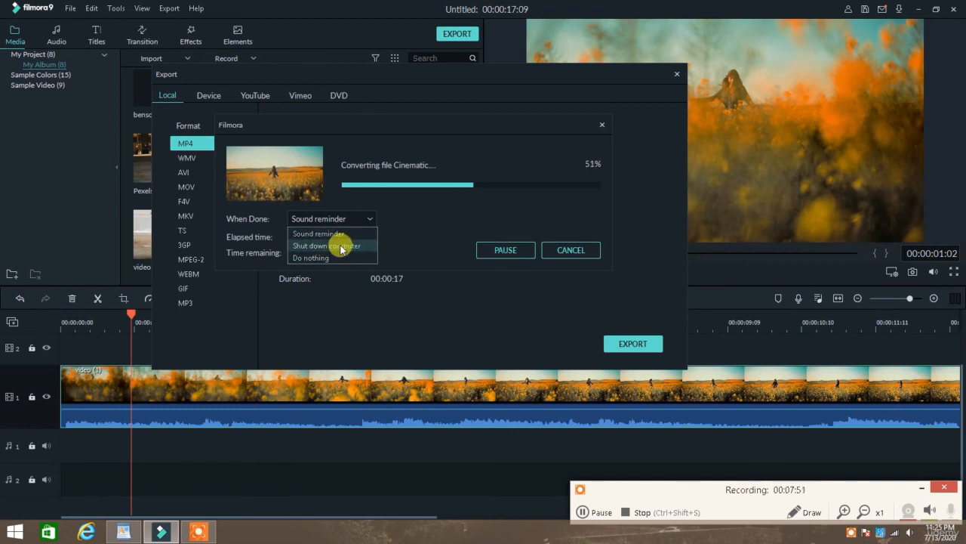
{"action": "left_click", "coordinate": [401, 207]}
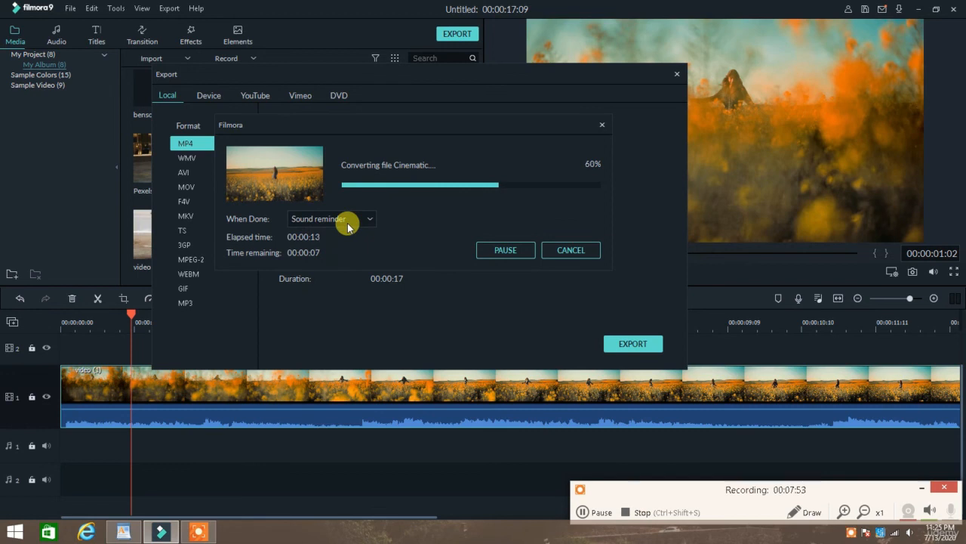
{"action": "left_click", "coordinate": [320, 220]}
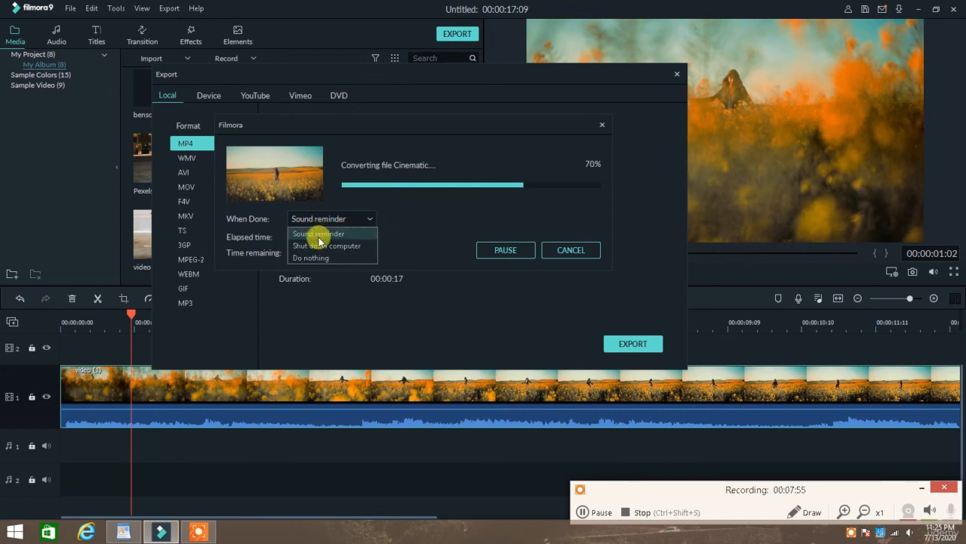
{"action": "left_click", "coordinate": [319, 235]}
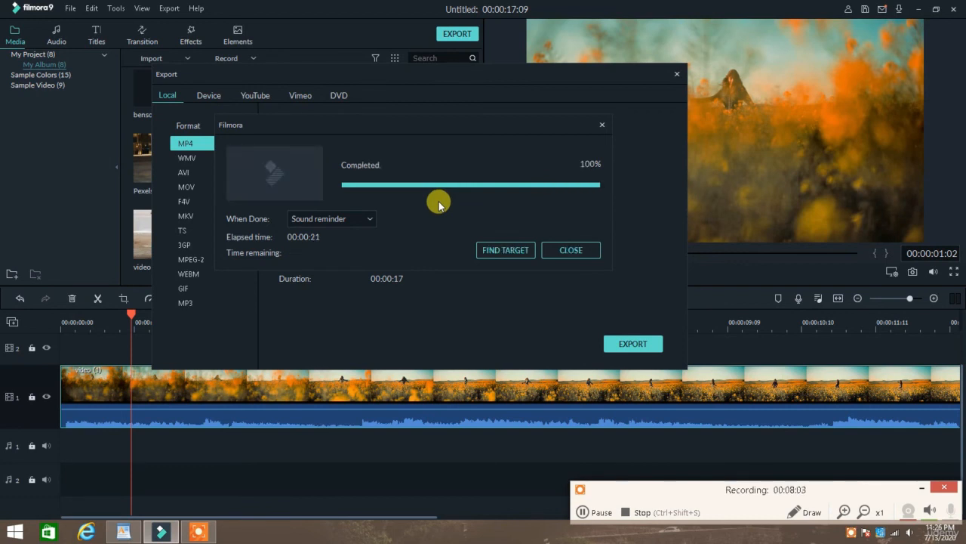
Step: Locate the exported Cinematic video in its Desktop folder, play it, and skip ahead to about 00:08
{"action": "left_click", "coordinate": [503, 251]}
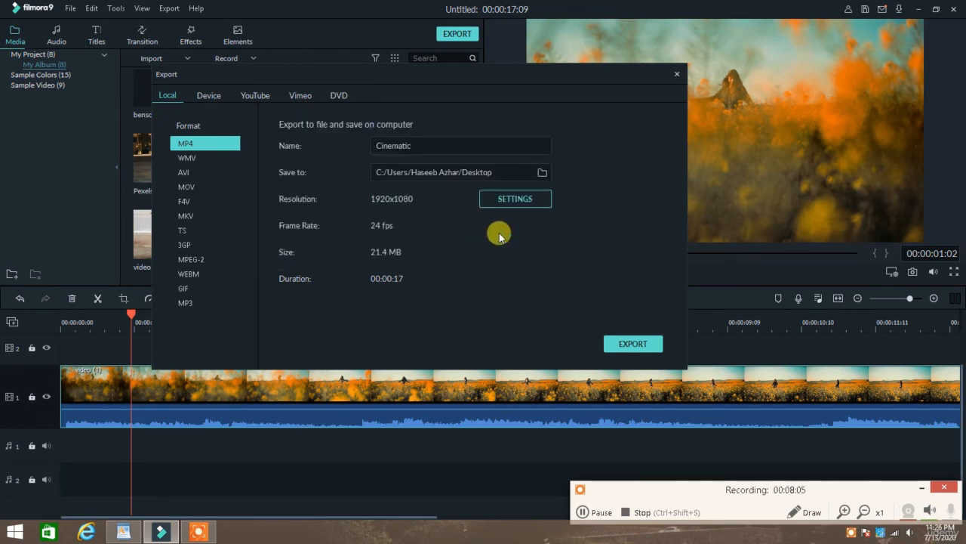
{"action": "left_click_drag", "start_coordinate": [438, 32], "coordinate": [367, 42]}
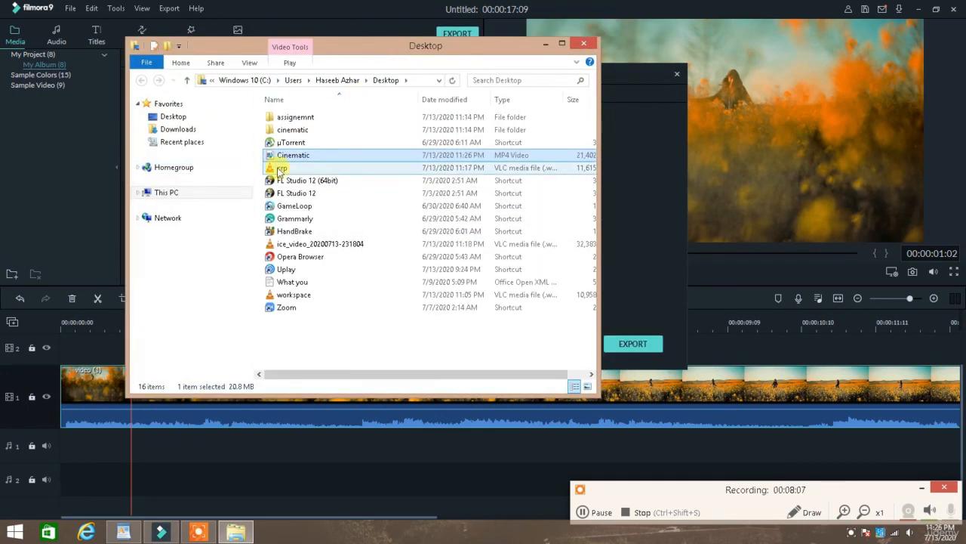
{"action": "double_click", "coordinate": [317, 156]}
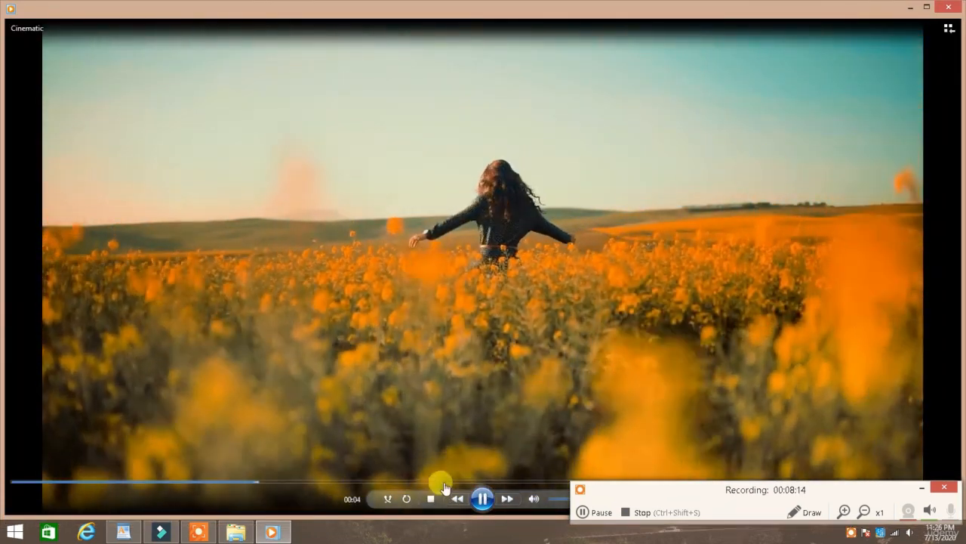
{"action": "left_click", "coordinate": [483, 481]}
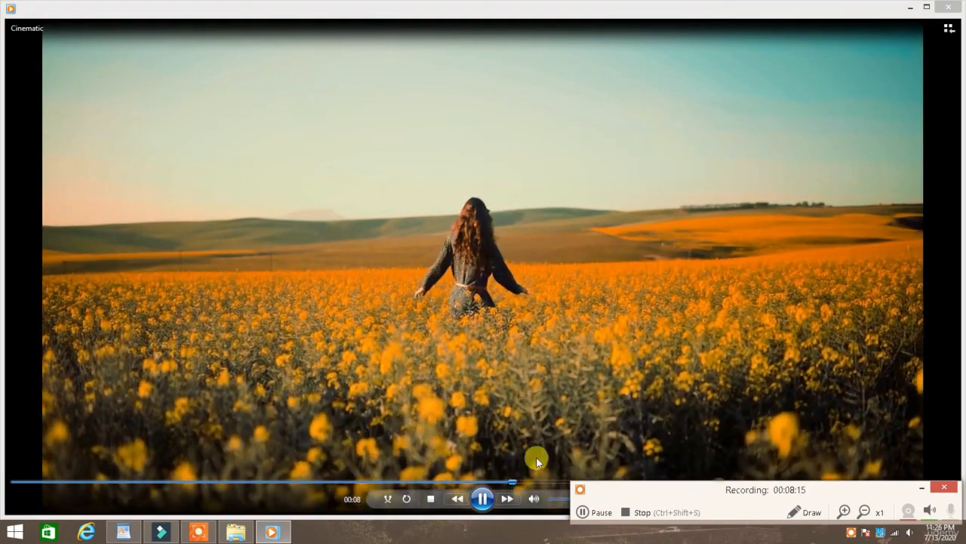